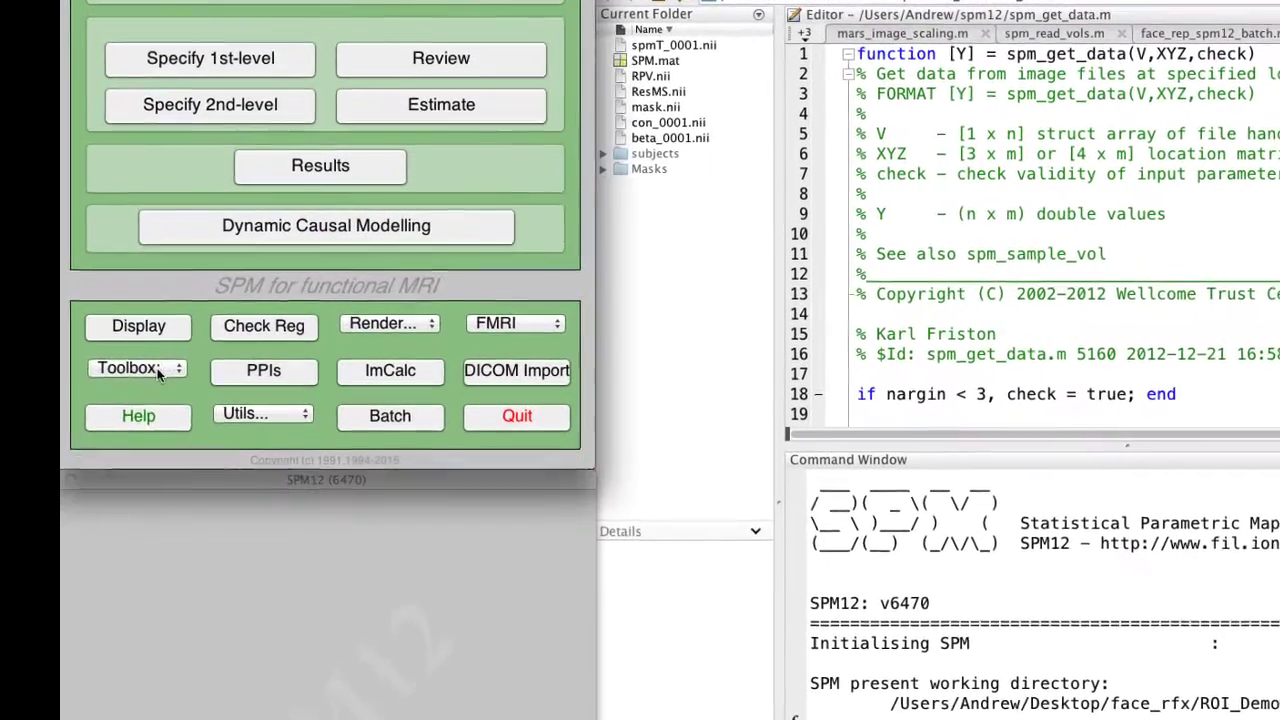
Launch MarsBaR from the SPM toolboxes and start building a new sphere ROI
{"action": "left_click", "coordinate": [249, 318]}
{"action": "left_click", "coordinate": [128, 468]}
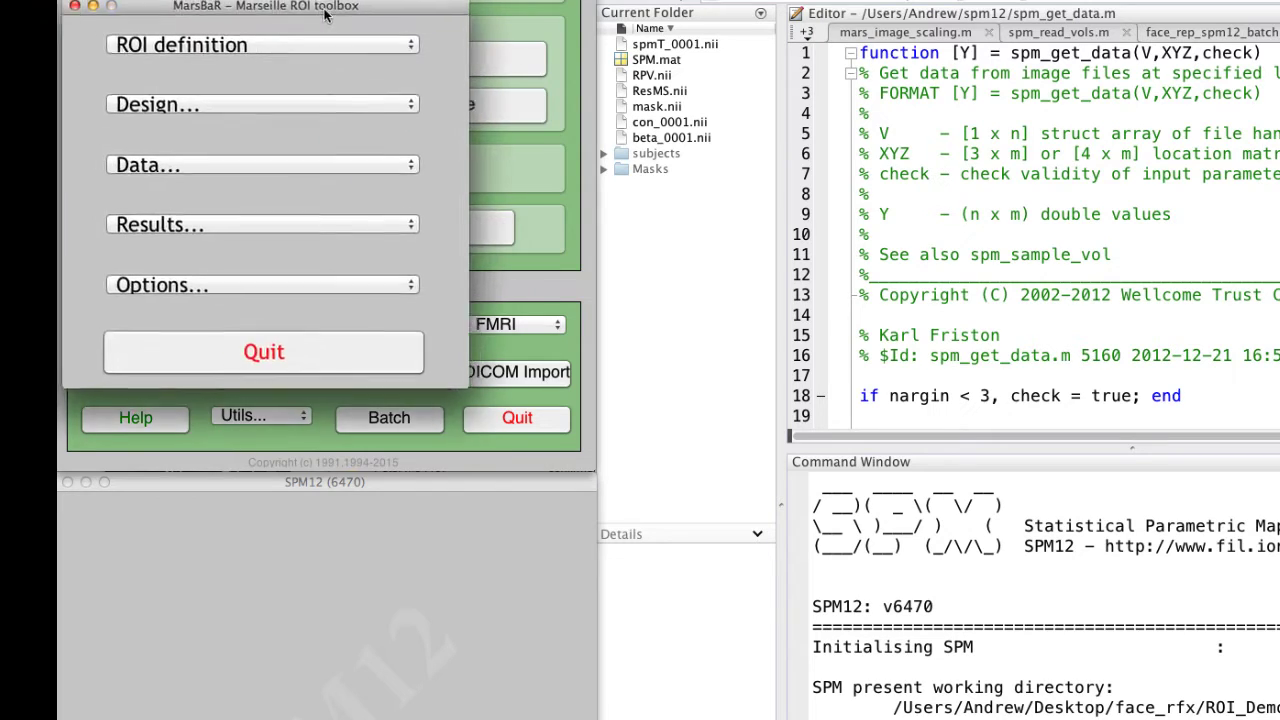
{"action": "left_click", "coordinate": [350, 54]}
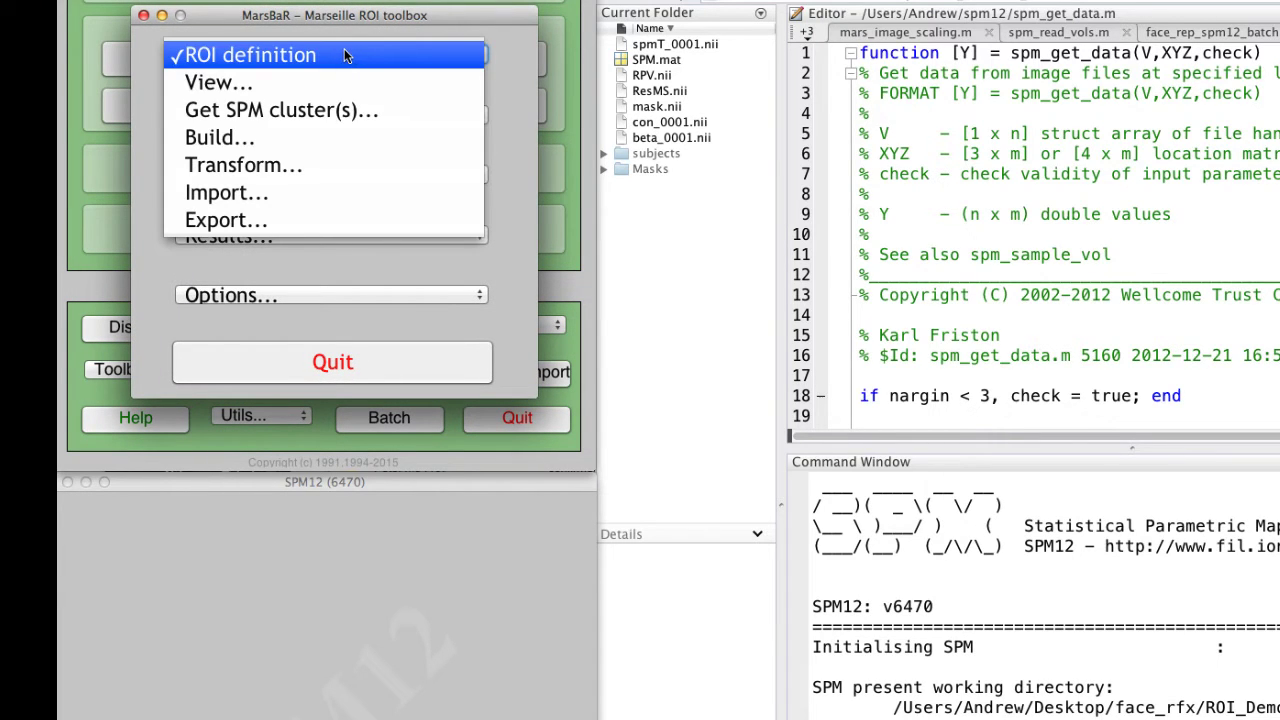
{"action": "left_click", "coordinate": [307, 137]}
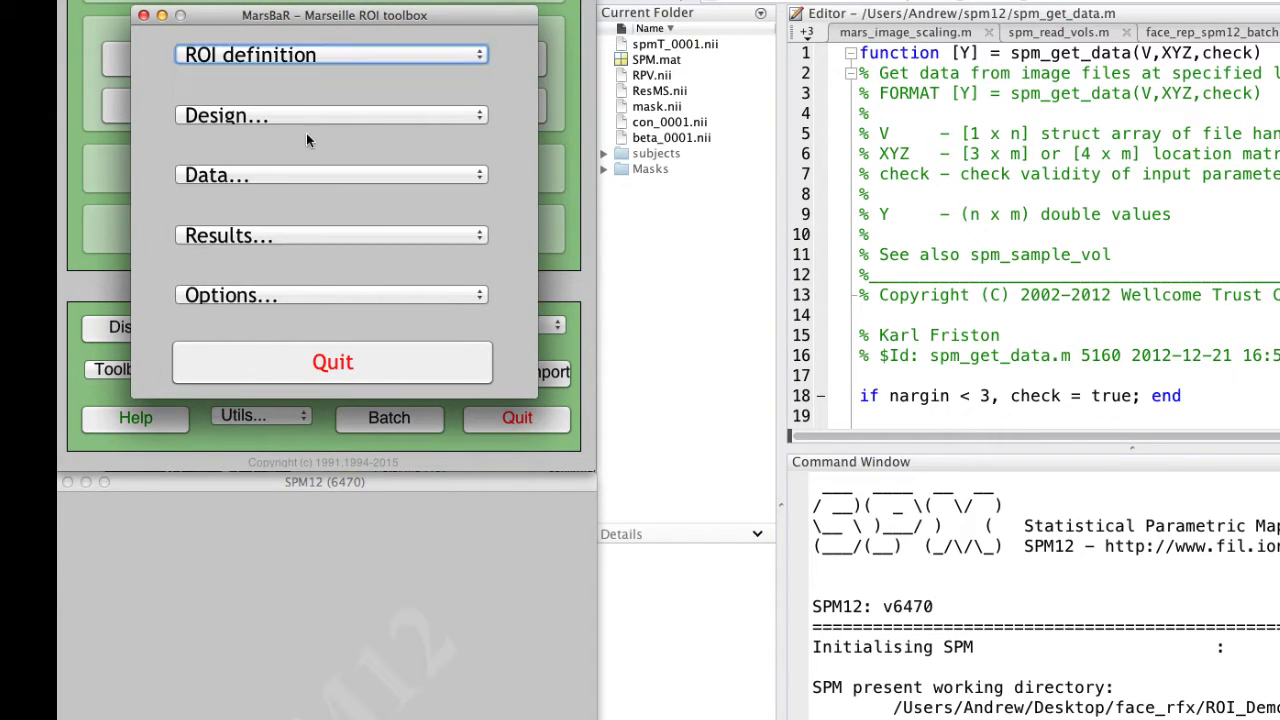
{"action": "left_click", "coordinate": [173, 511]}
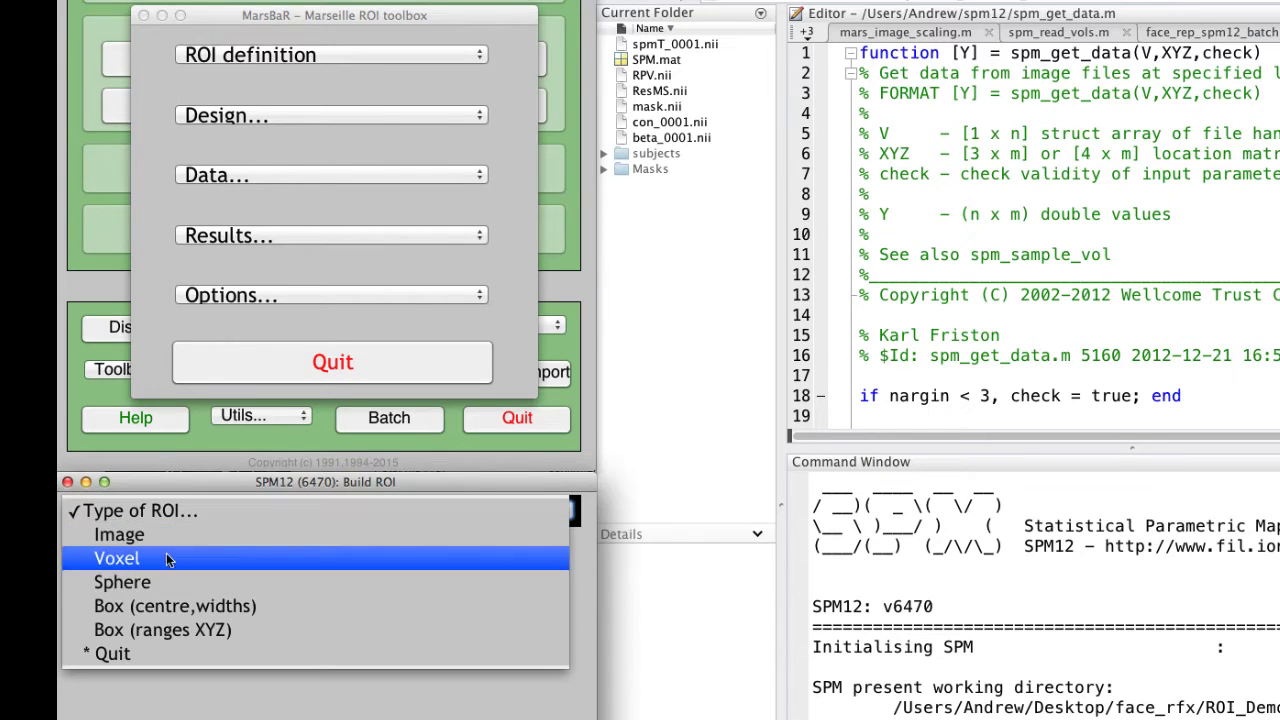
{"action": "left_click", "coordinate": [163, 584]}
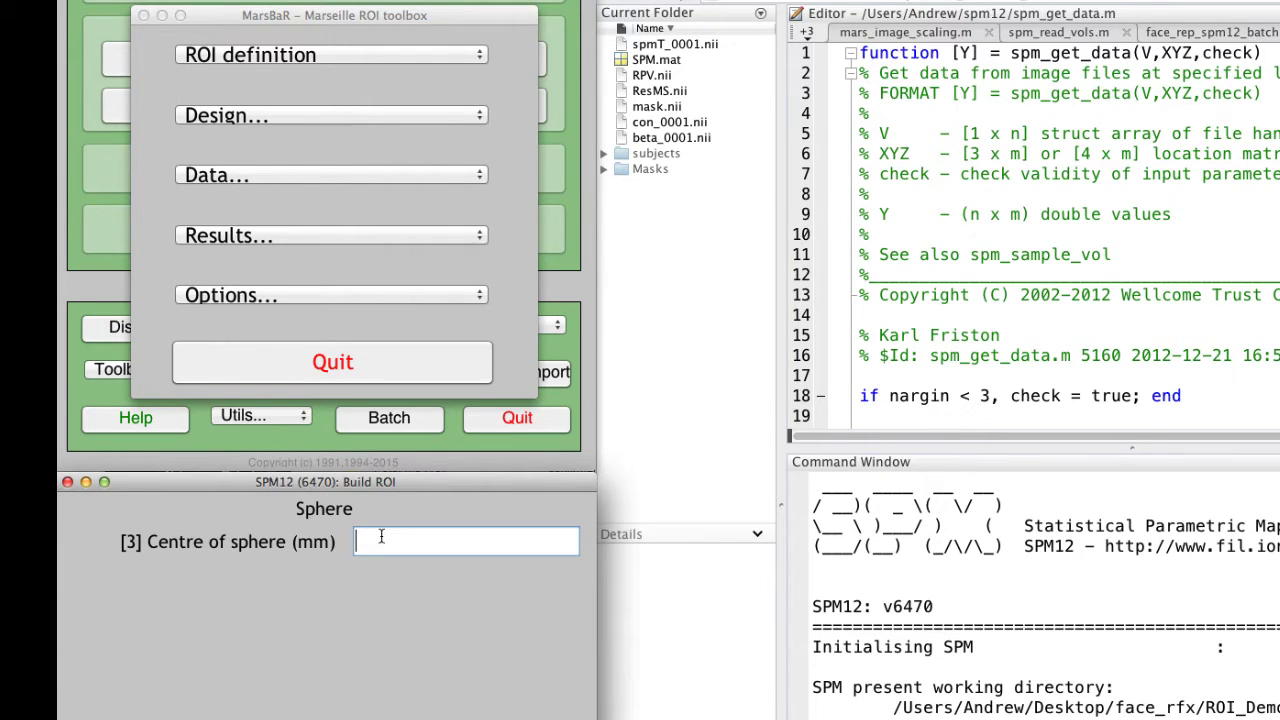
Centre the sphere at 0 30 30 with radius 5, description and label ACC
{"action": "type", "text": "0 30 30"}
{"action": "key", "text": "Return"}
{"action": "type", "text": "5"}
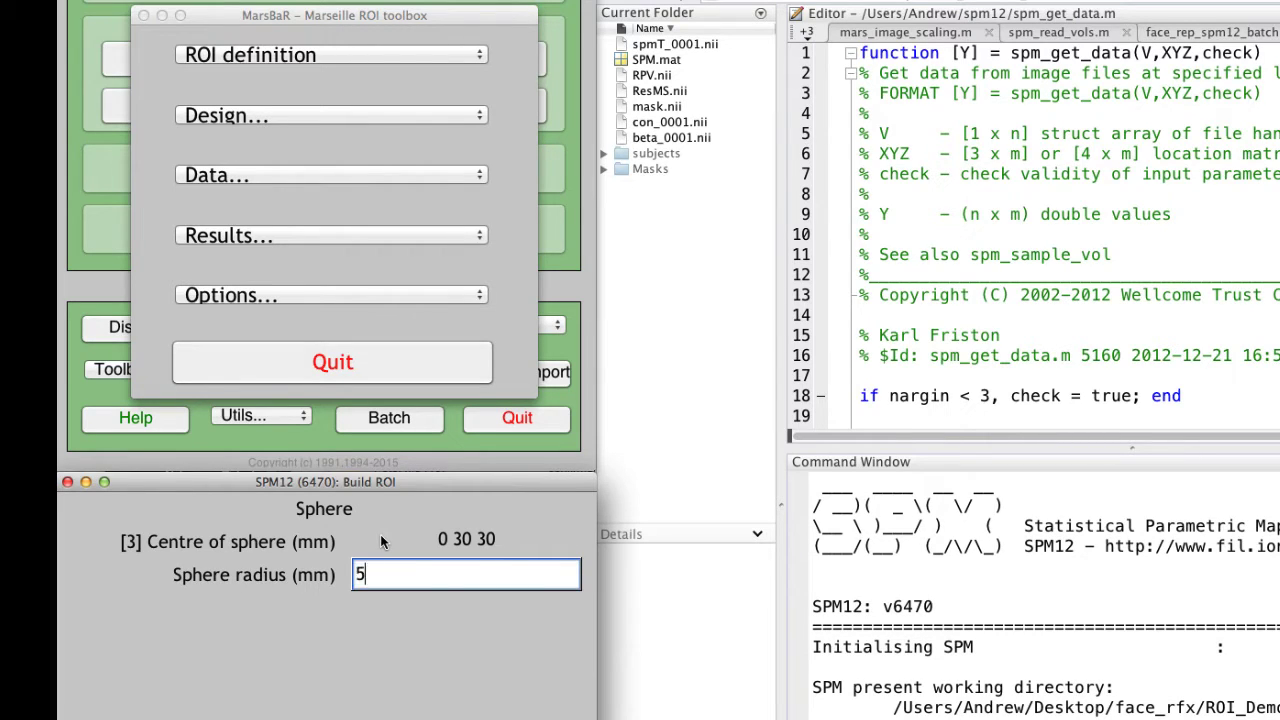
{"action": "key", "text": "Return"}
{"action": "type", "text": "ACC"}
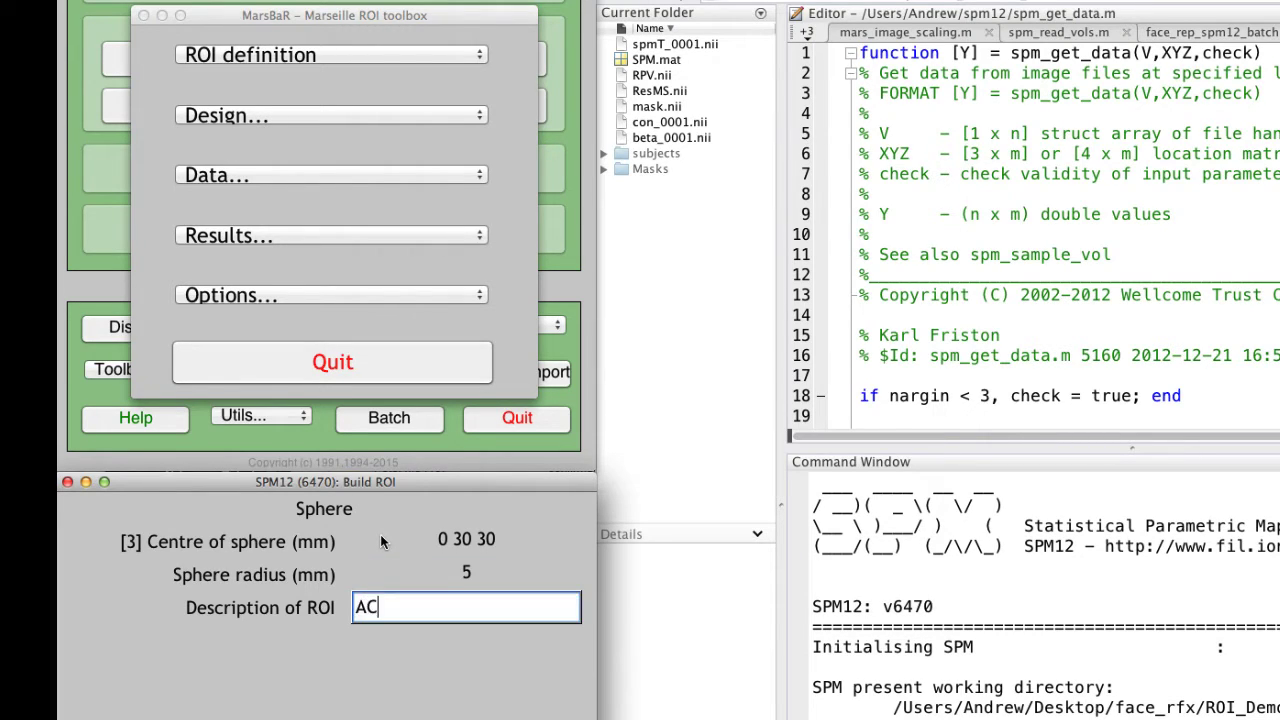
{"action": "key", "text": "Return"}
{"action": "type", "text": "ACC"}
{"action": "key", "text": "Return"}
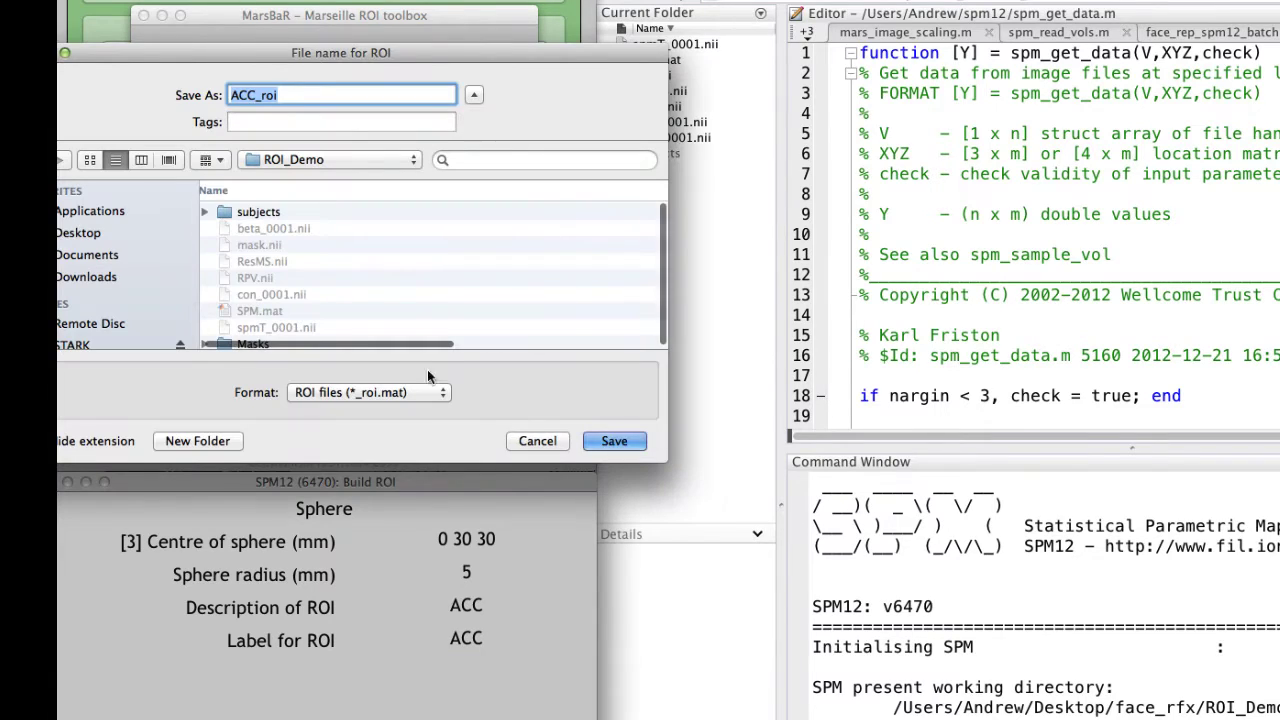
Save the ROI as ACC_roi and select ACC_roi.mat for export as an image
{"action": "left_click", "coordinate": [612, 441]}
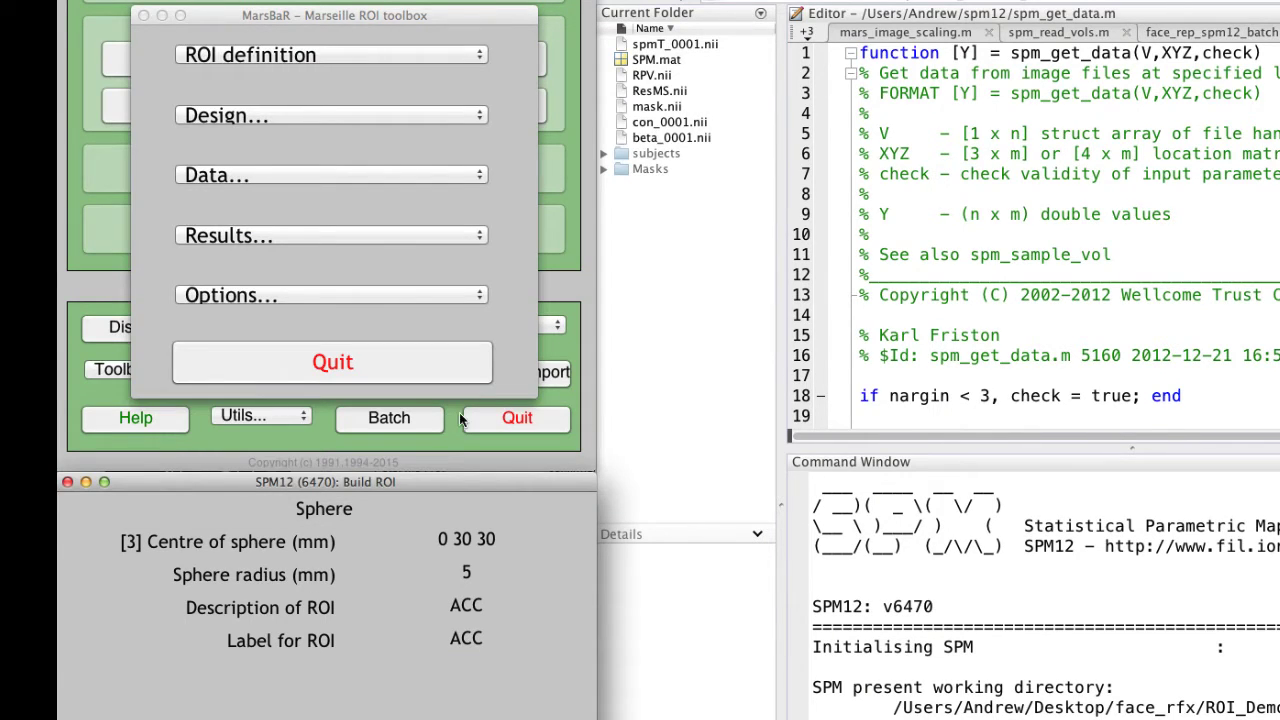
{"action": "left_click", "coordinate": [278, 58]}
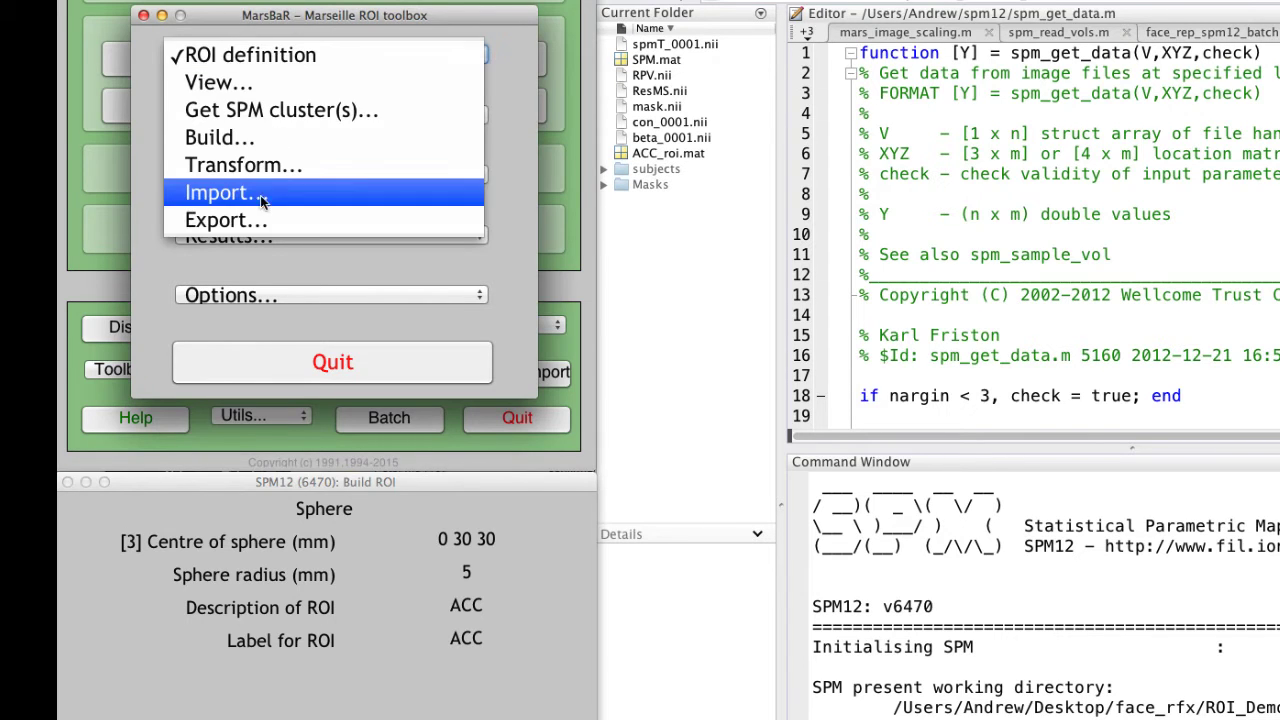
{"action": "left_click", "coordinate": [251, 217]}
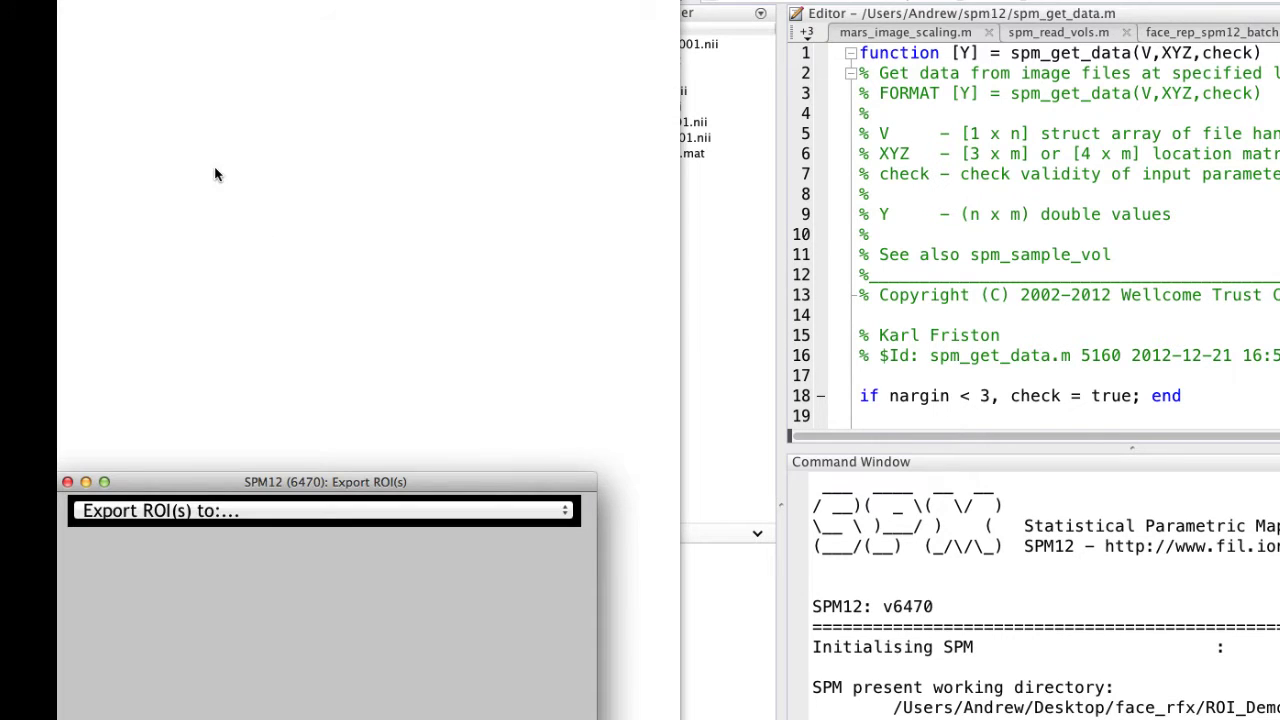
{"action": "left_click", "coordinate": [222, 512]}
{"action": "left_click", "coordinate": [210, 537]}
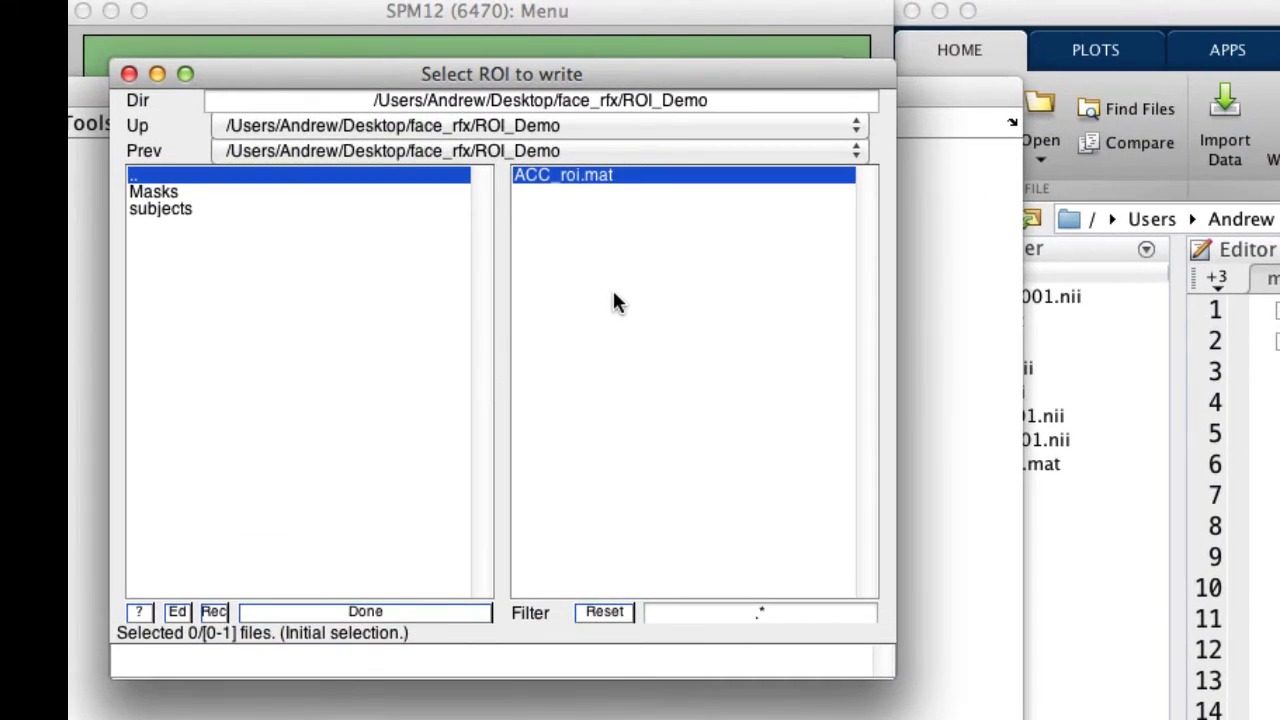
{"action": "left_click", "coordinate": [572, 385]}
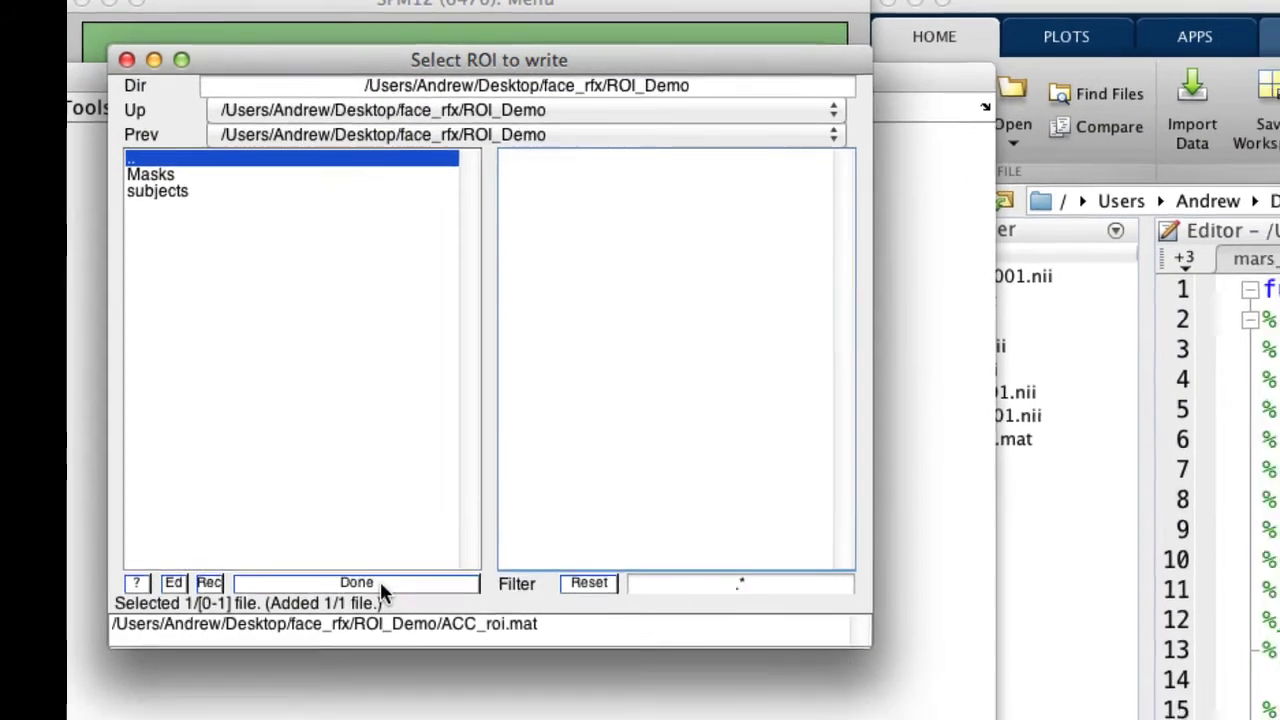
{"action": "left_click", "coordinate": [389, 611]}
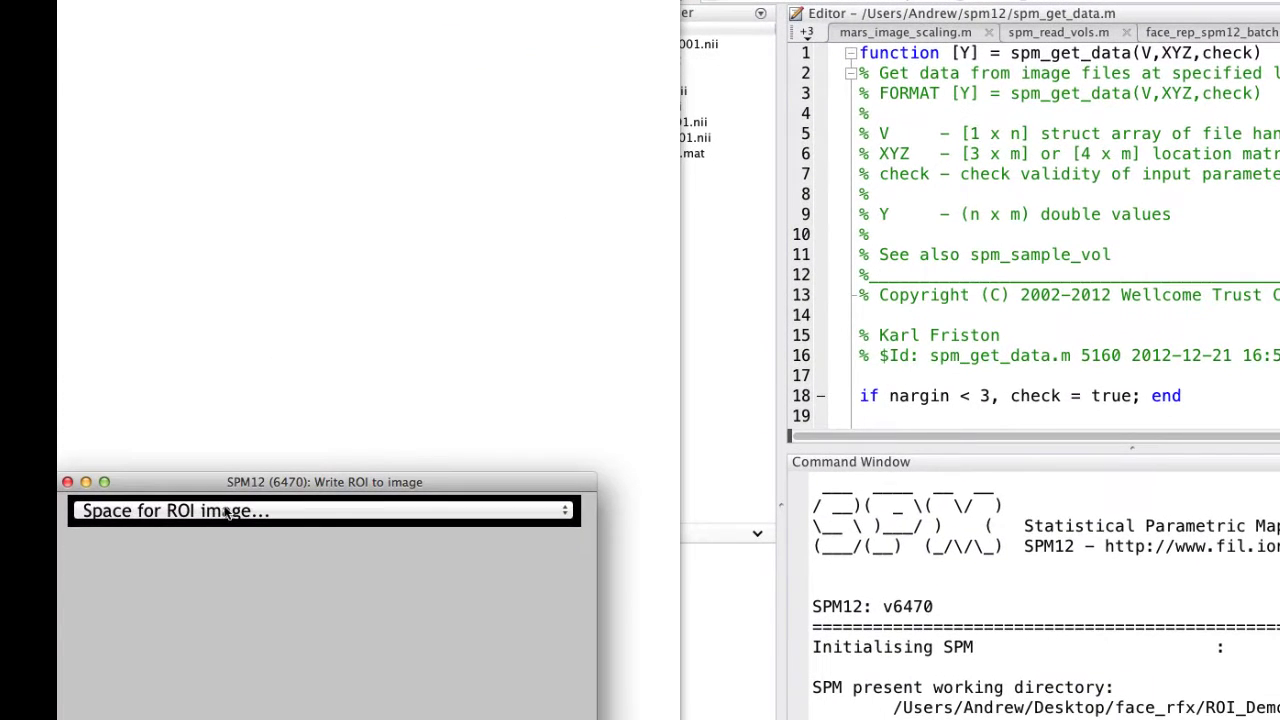
Take the image space from subj_0006's con_0001.img and save into the ROI_Demo folder
{"action": "left_click", "coordinate": [226, 512]}
{"action": "left_click", "coordinate": [190, 557]}
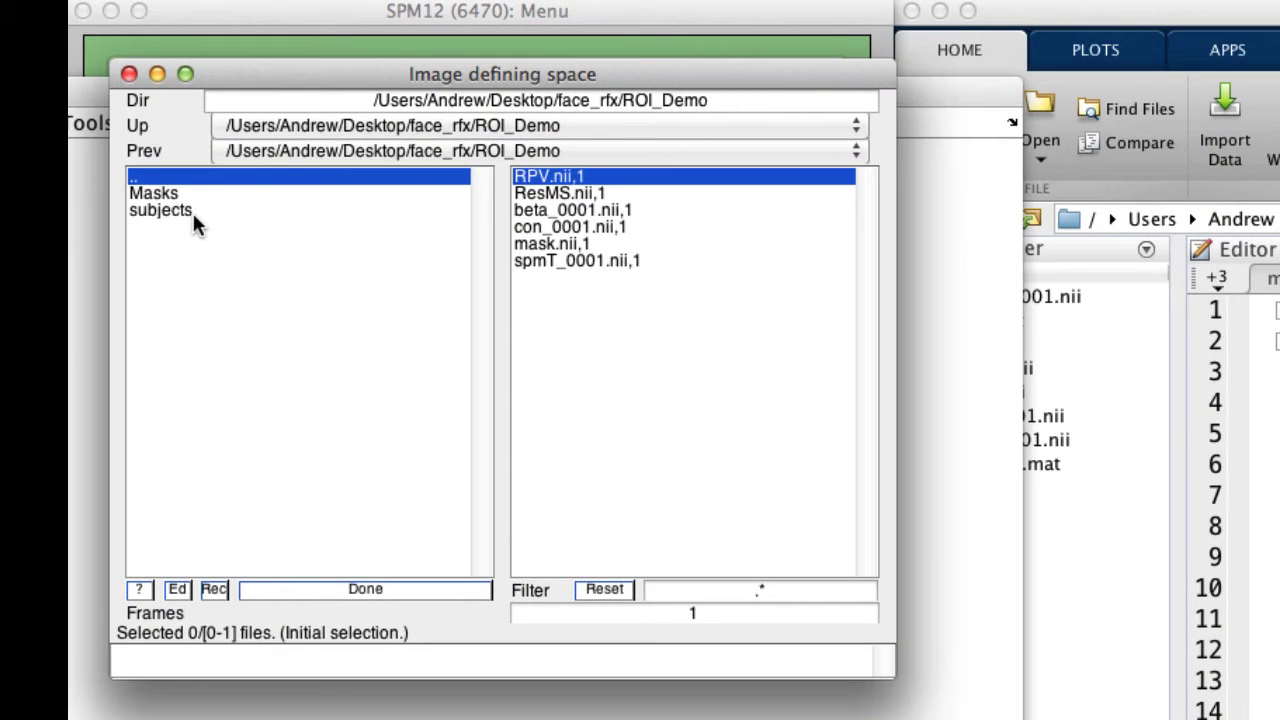
{"action": "left_click", "coordinate": [186, 213]}
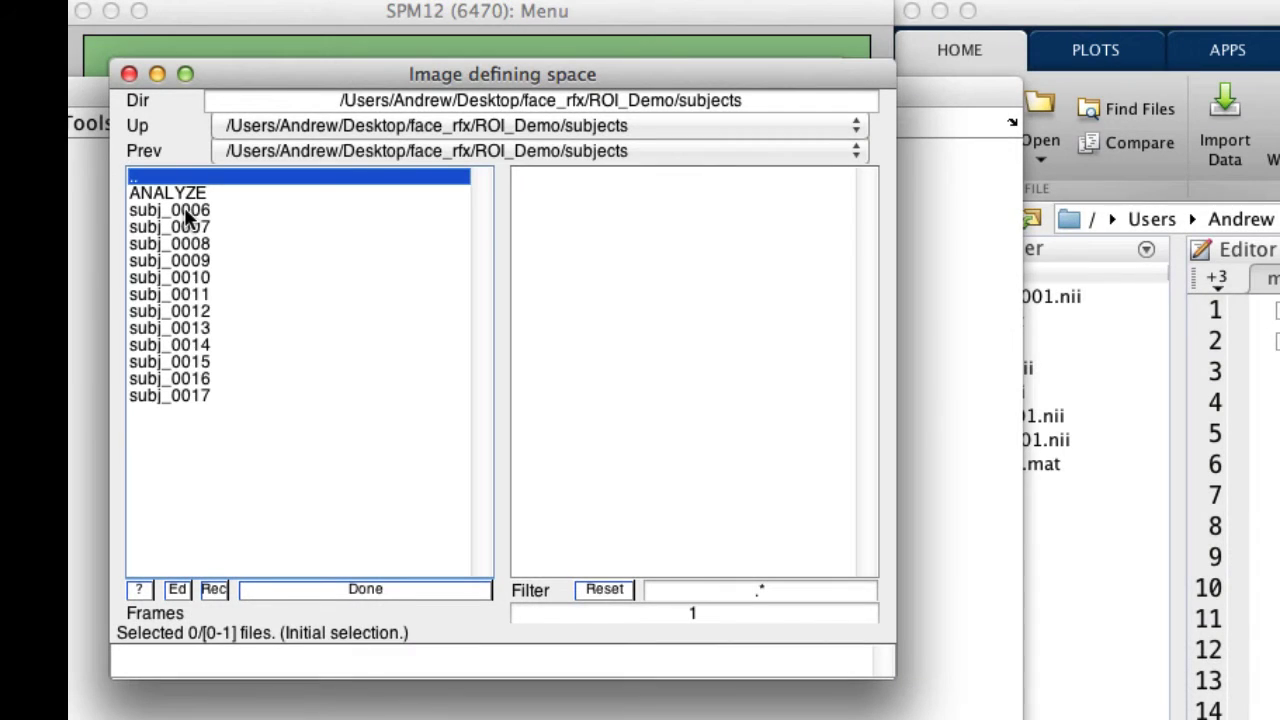
{"action": "double_click", "coordinate": [185, 211]}
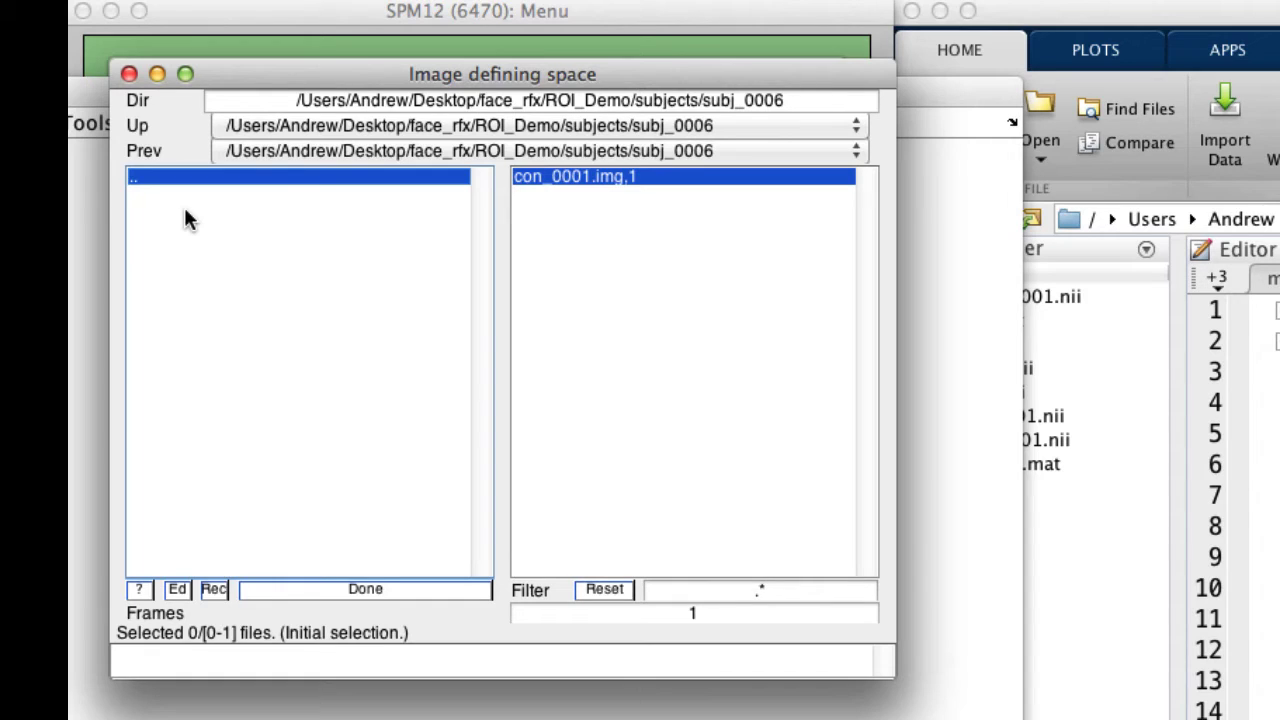
{"action": "left_click", "coordinate": [600, 228]}
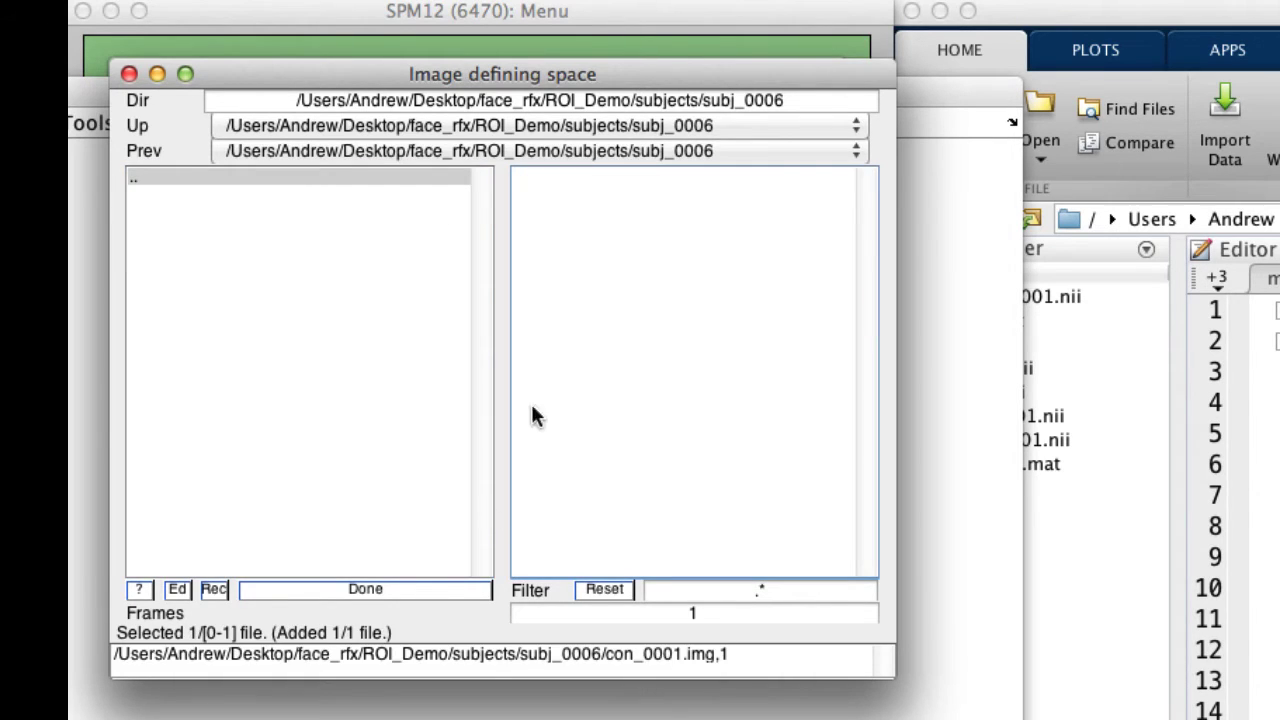
{"action": "left_click", "coordinate": [385, 589]}
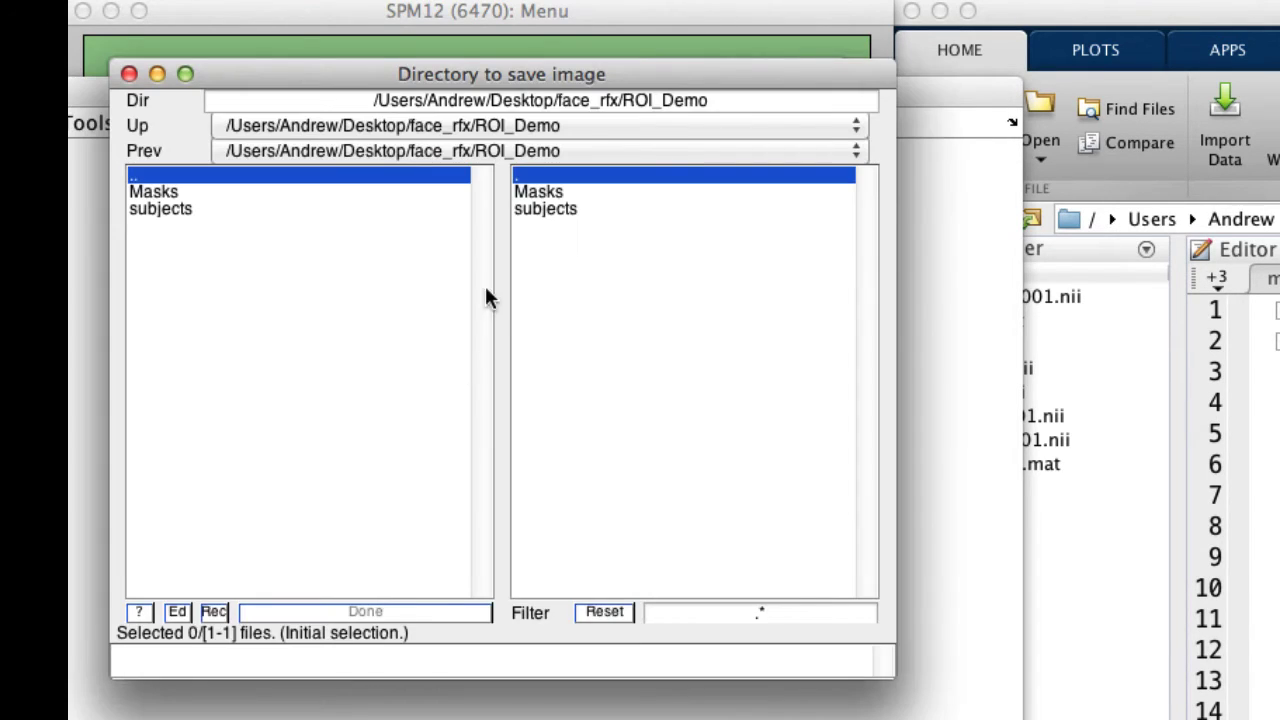
{"action": "left_click", "coordinate": [568, 174]}
{"action": "left_click", "coordinate": [365, 611]}
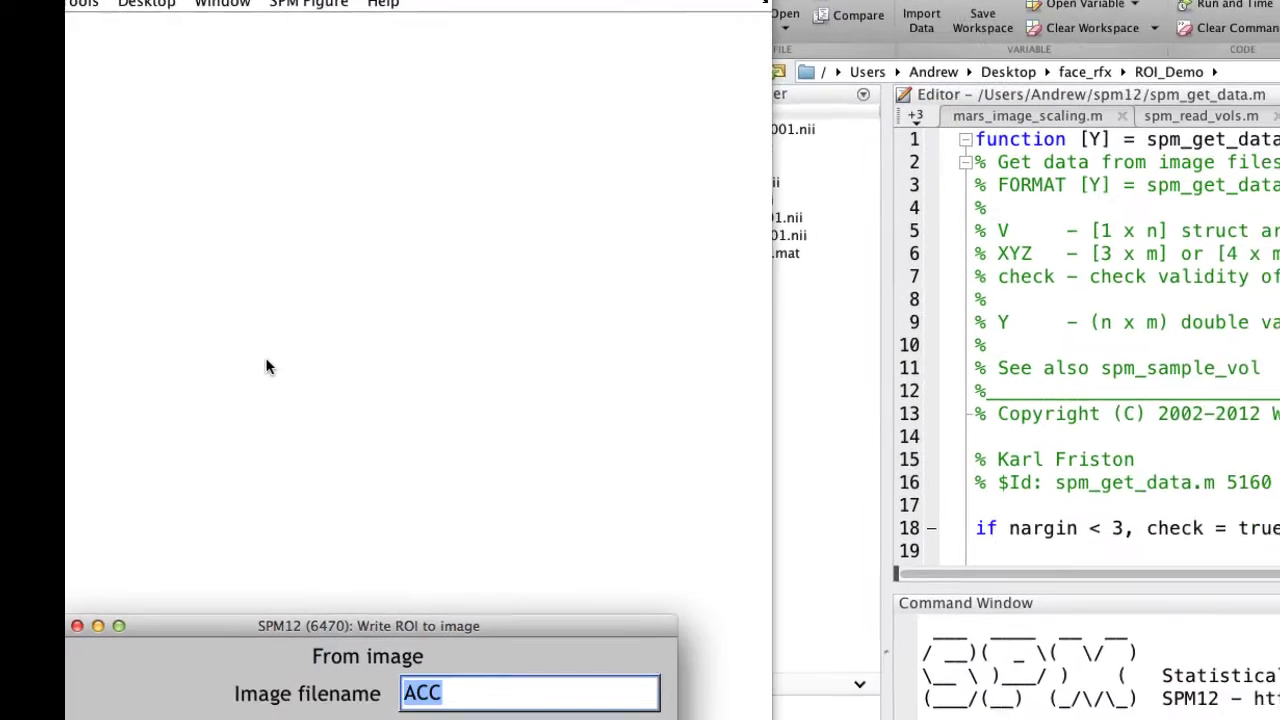
Accept filename ACC, then relaunch MarsBaR and write ACC_roi.mat to an image
{"action": "key", "text": "Return"}
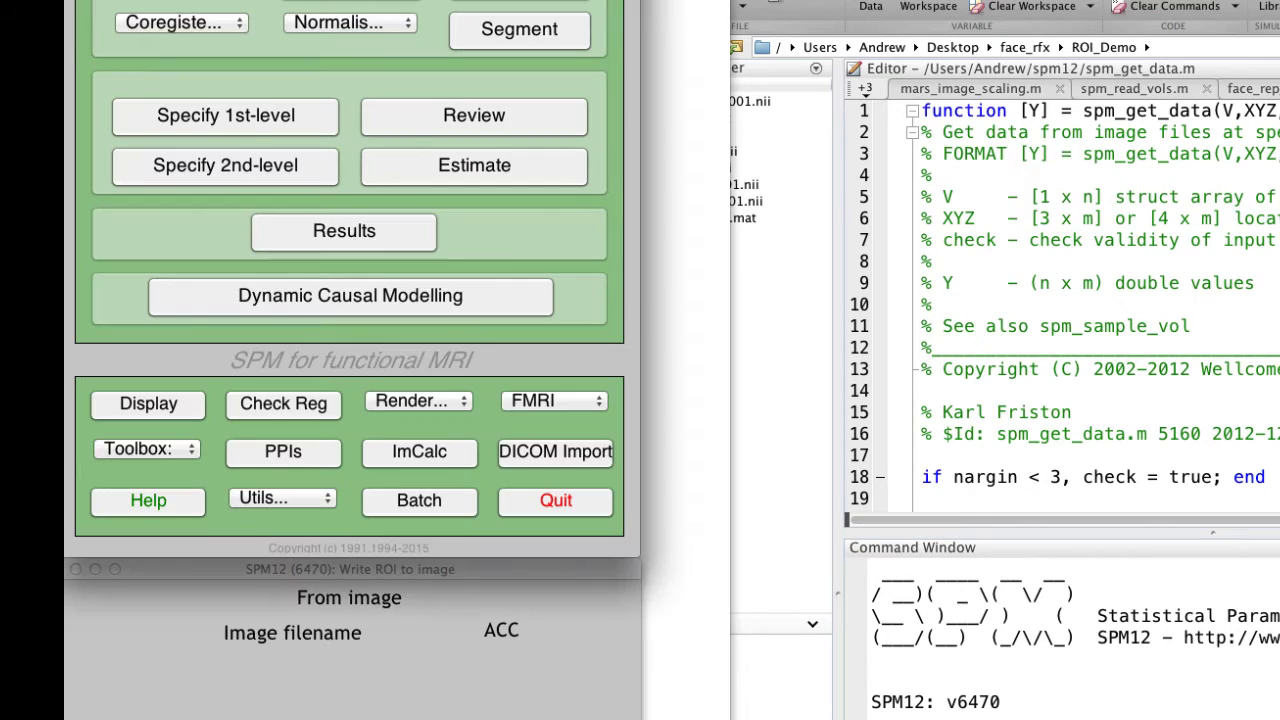
{"action": "left_click", "coordinate": [163, 448]}
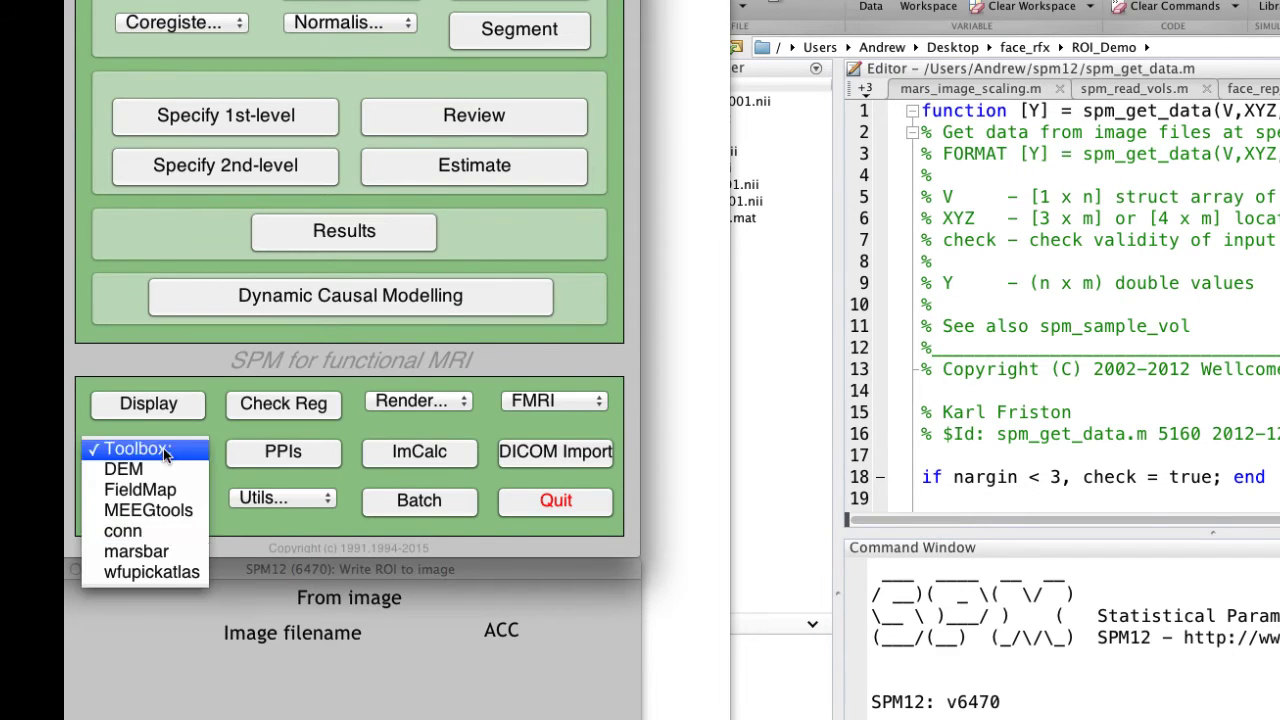
{"action": "left_click", "coordinate": [155, 547]}
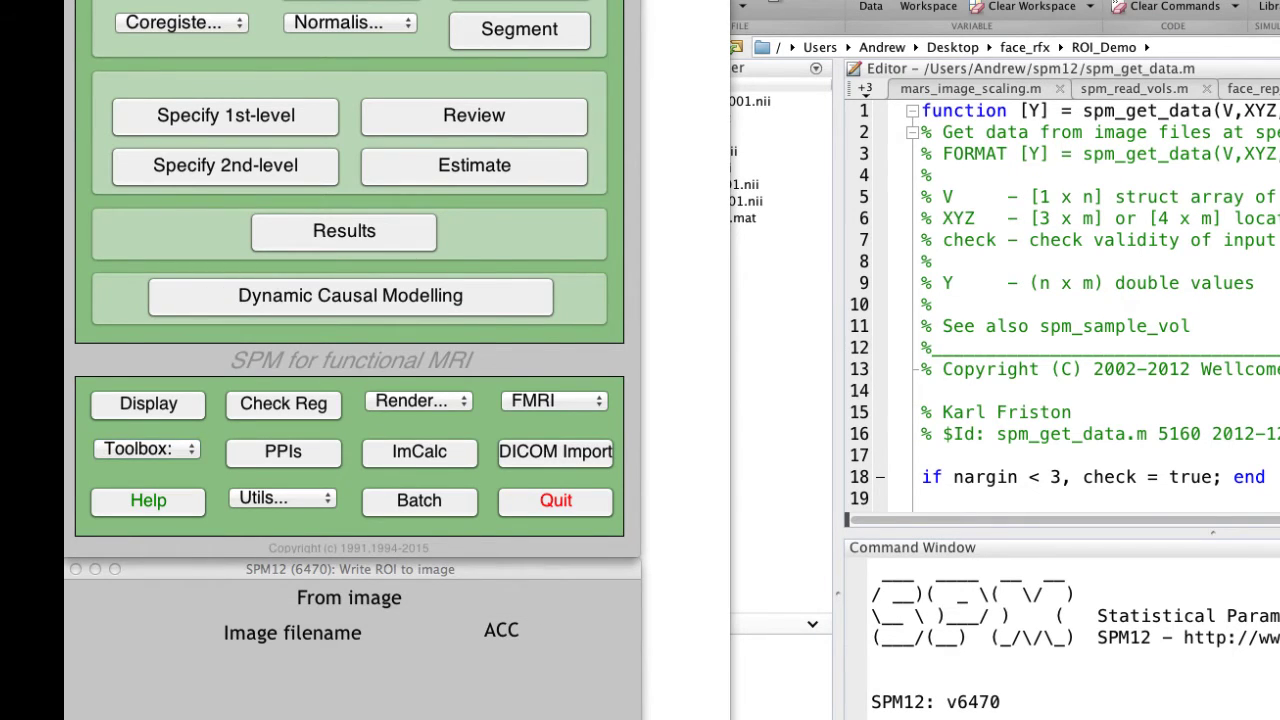
{"action": "left_click", "coordinate": [345, 66]}
{"action": "left_click", "coordinate": [345, 97]}
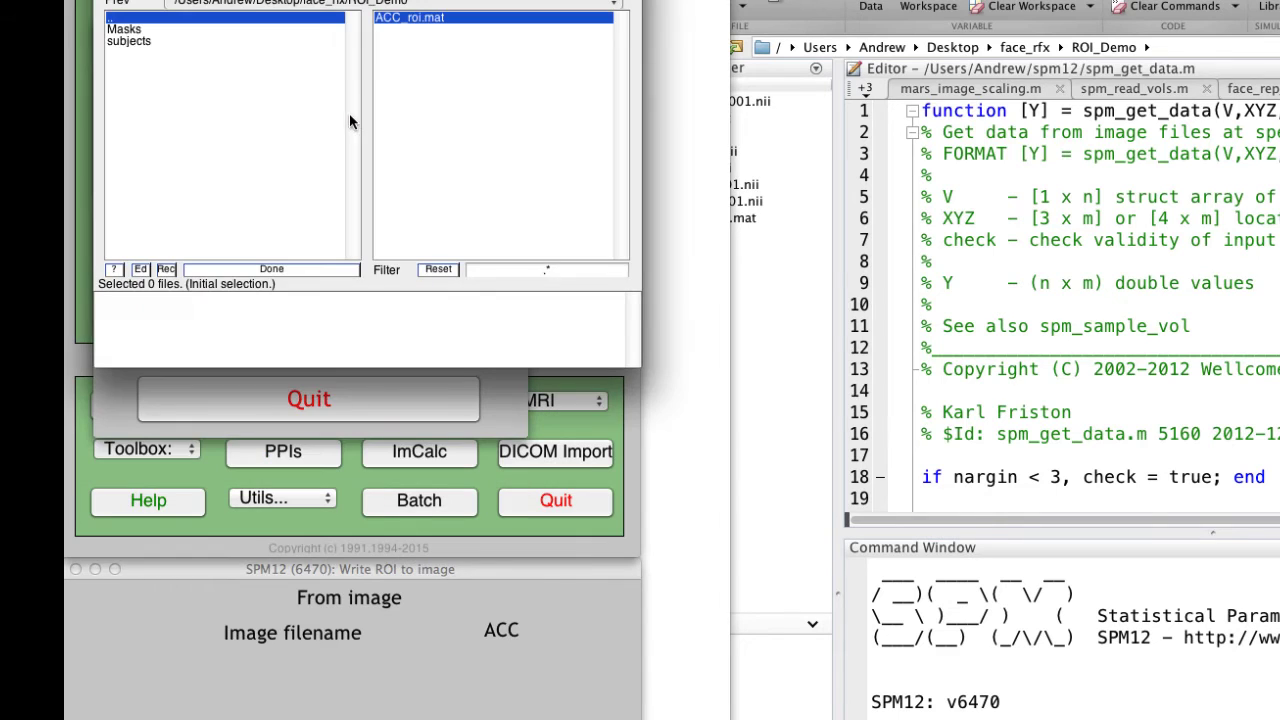
{"action": "left_click", "coordinate": [430, 45]}
{"action": "left_click", "coordinate": [273, 267]}
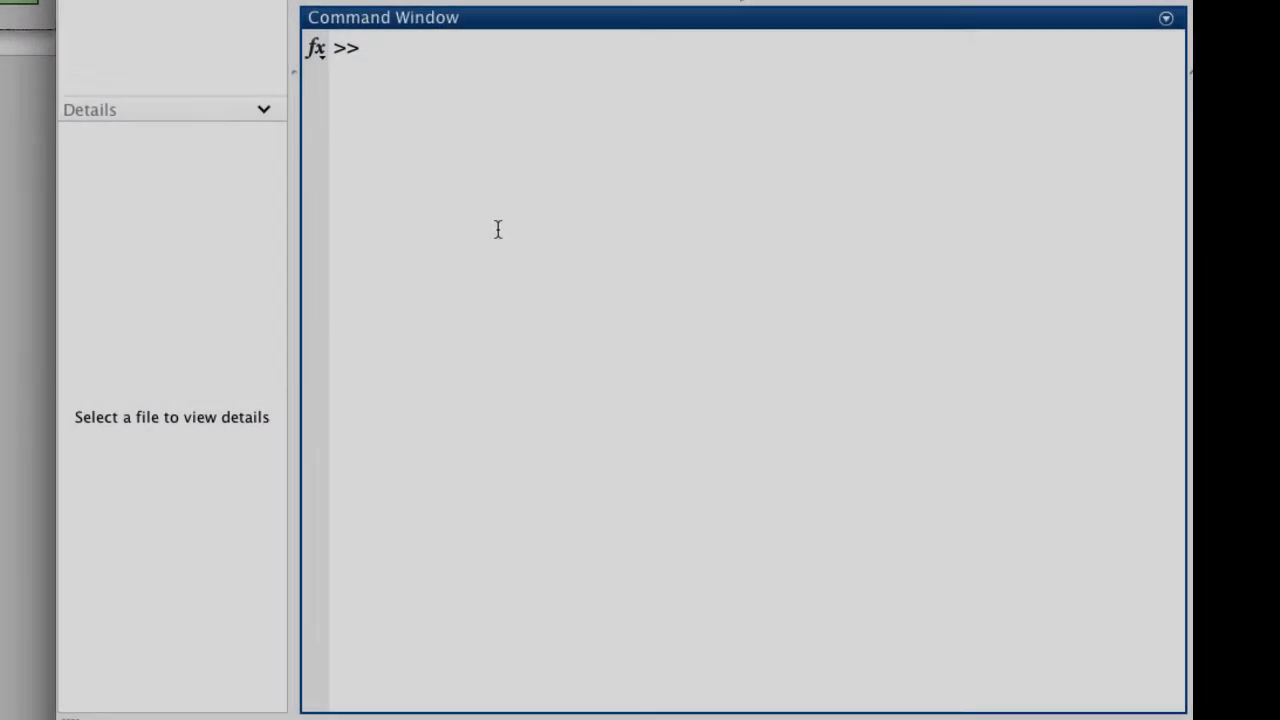
List the ROI_Demo folder's files with ls, pointing out SPM.mat
{"action": "type", "text": "s"}
{"action": "key", "text": "Return"}
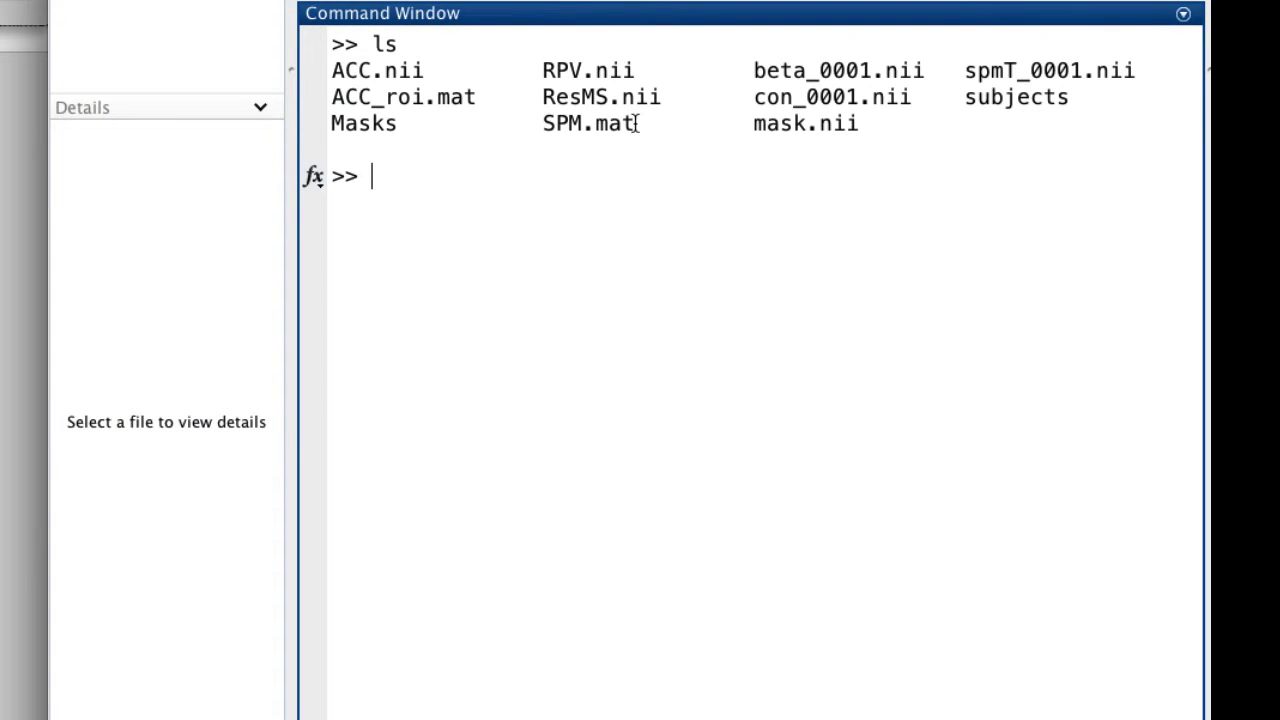
{"action": "double_click", "coordinate": [541, 124]}
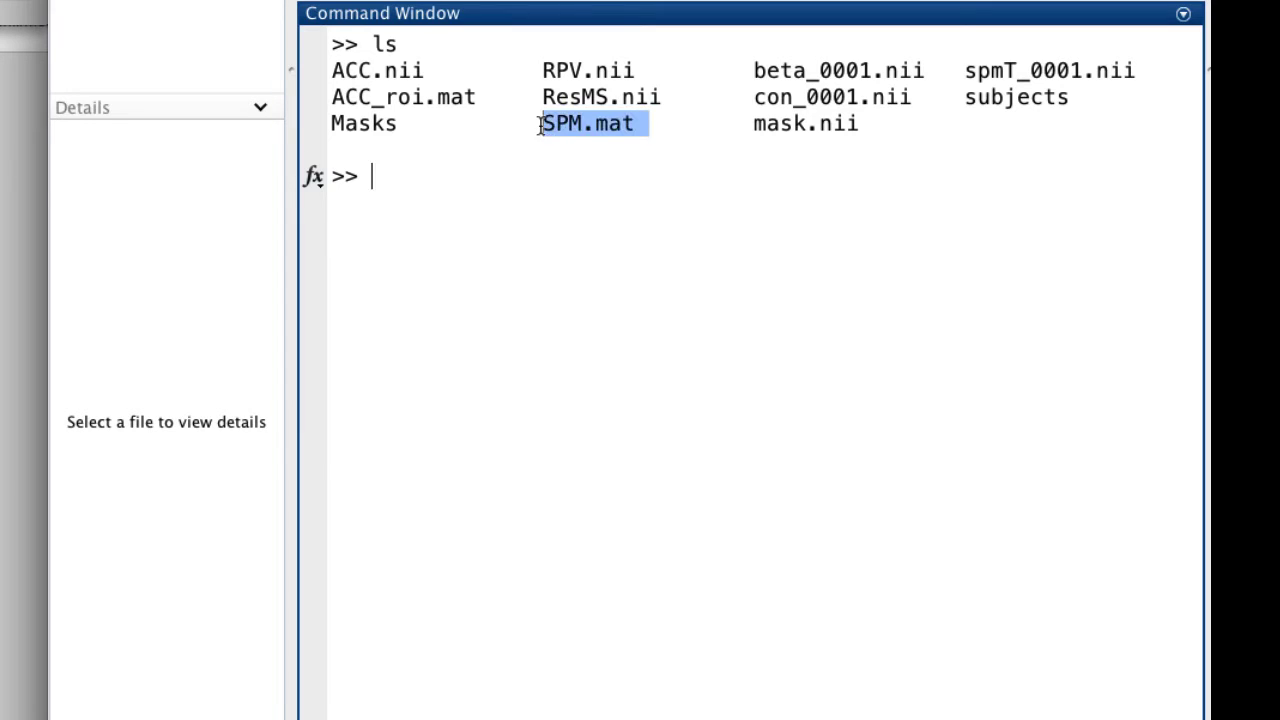
{"action": "left_click", "coordinate": [610, 209]}
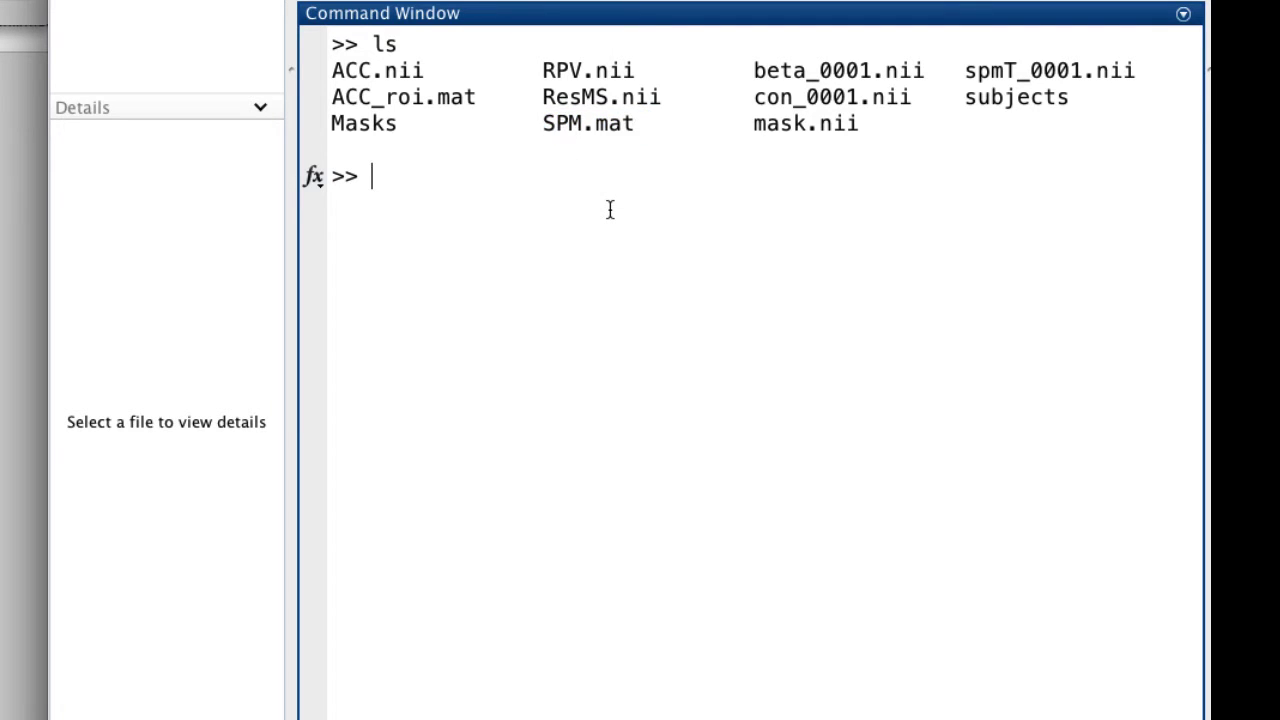
Load SPM.mat and print SPM.xY.P's twelve subject image paths, noting ACC.nii
{"action": "type", "text": "load SPM"}
{"action": "key", "text": "Return"}
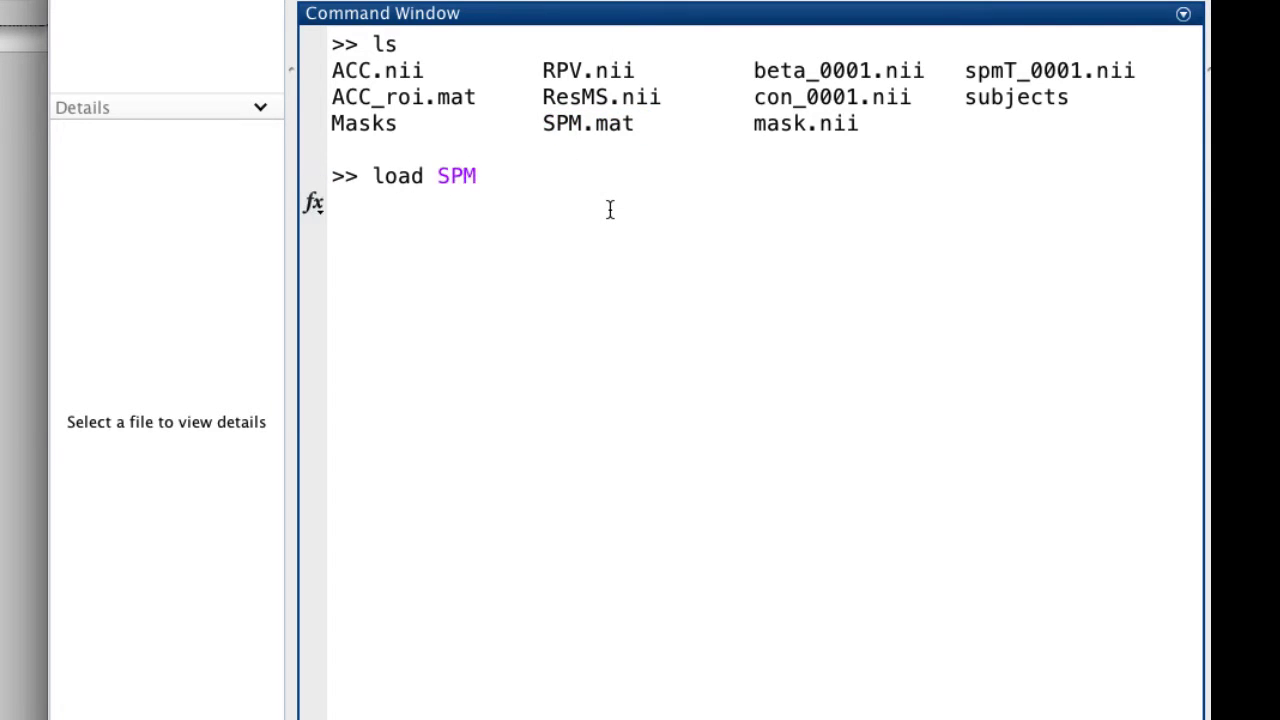
{"action": "type", "text": "SPM.xY.P"}
{"action": "key", "text": "Return"}
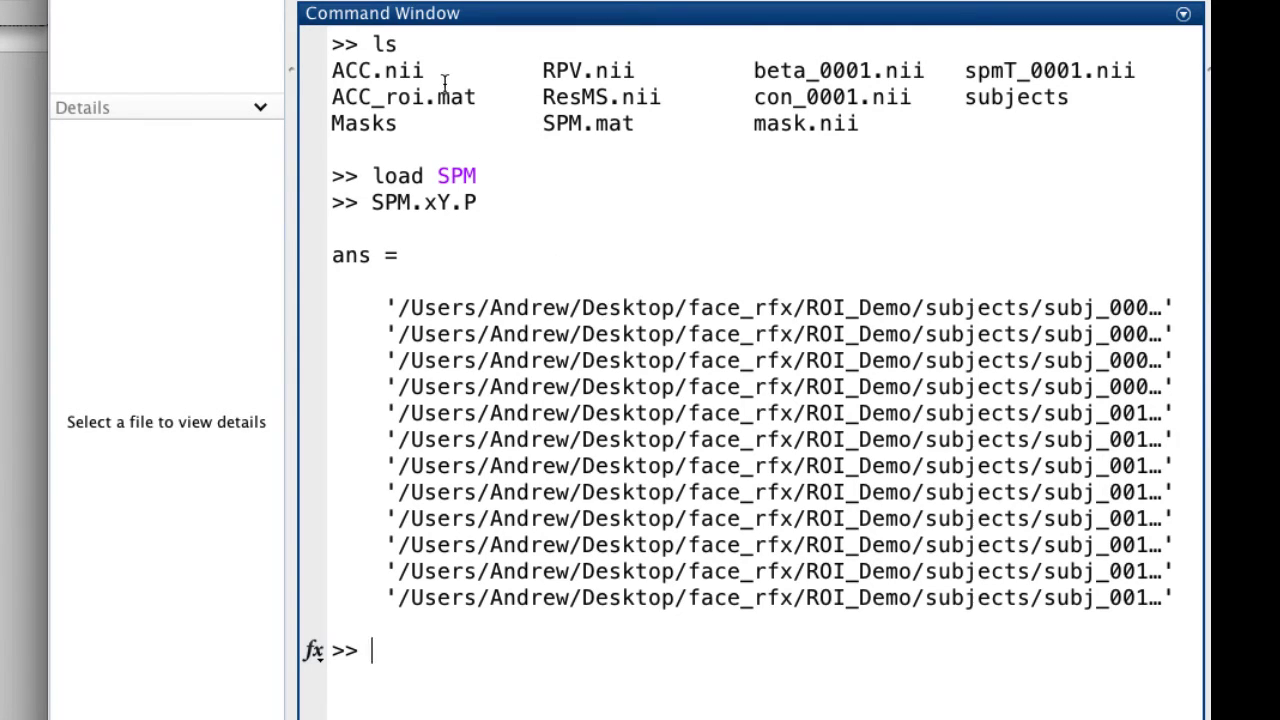
{"action": "left_click_drag", "start_coordinate": [428, 70], "coordinate": [330, 70]}
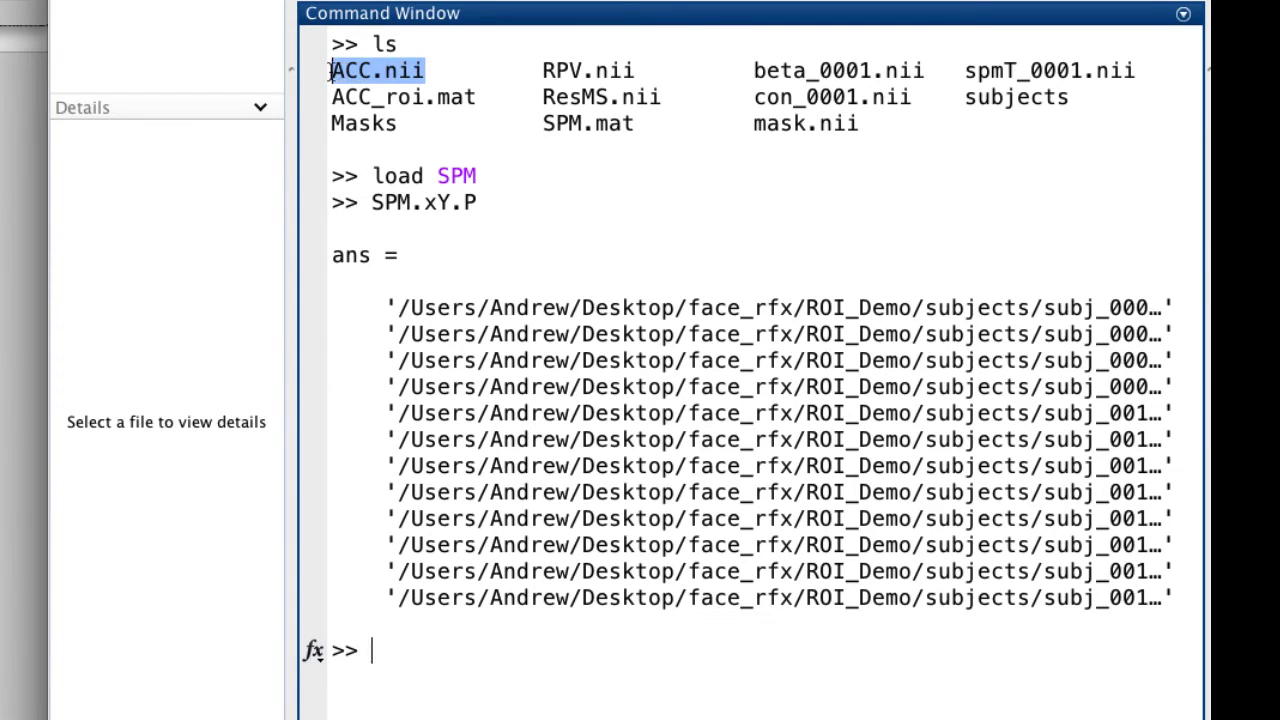
{"action": "left_click", "coordinate": [564, 236]}
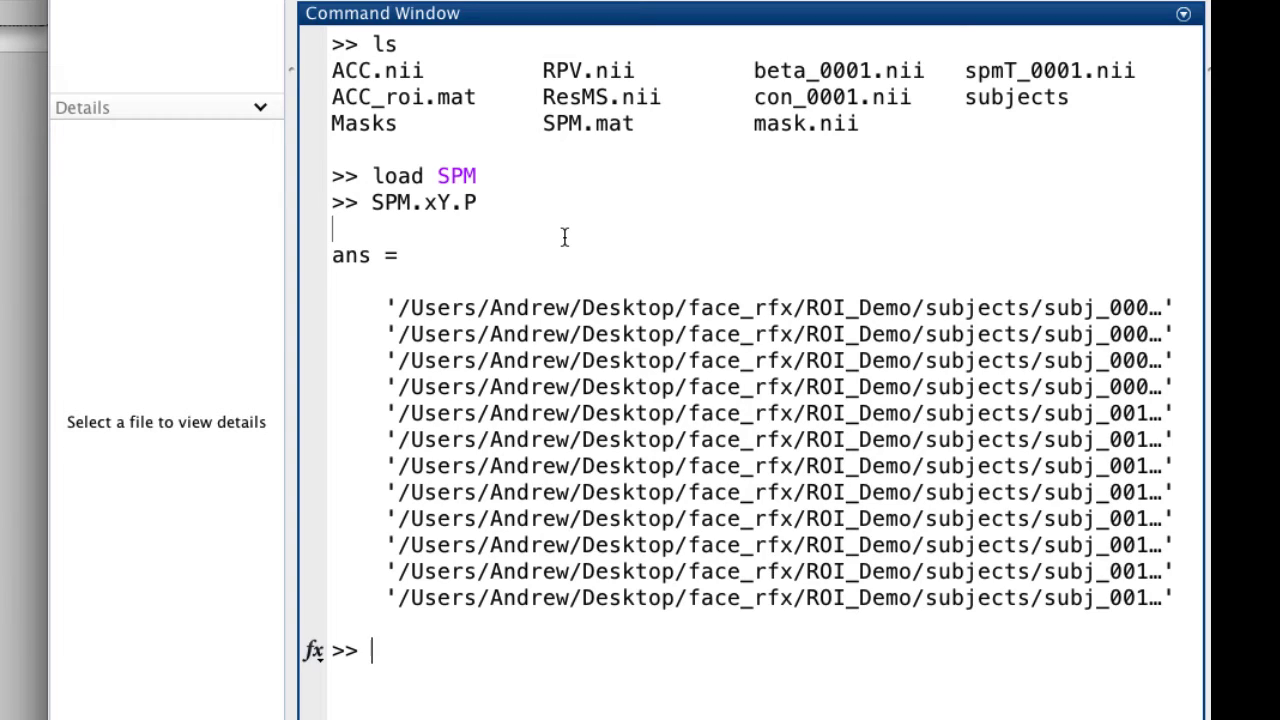
Read ACC.nii and convert its nonzero voxels into x, y, z coordinates in ROI_XYZ
{"action": "type", "text": "ROI = spm_re"}
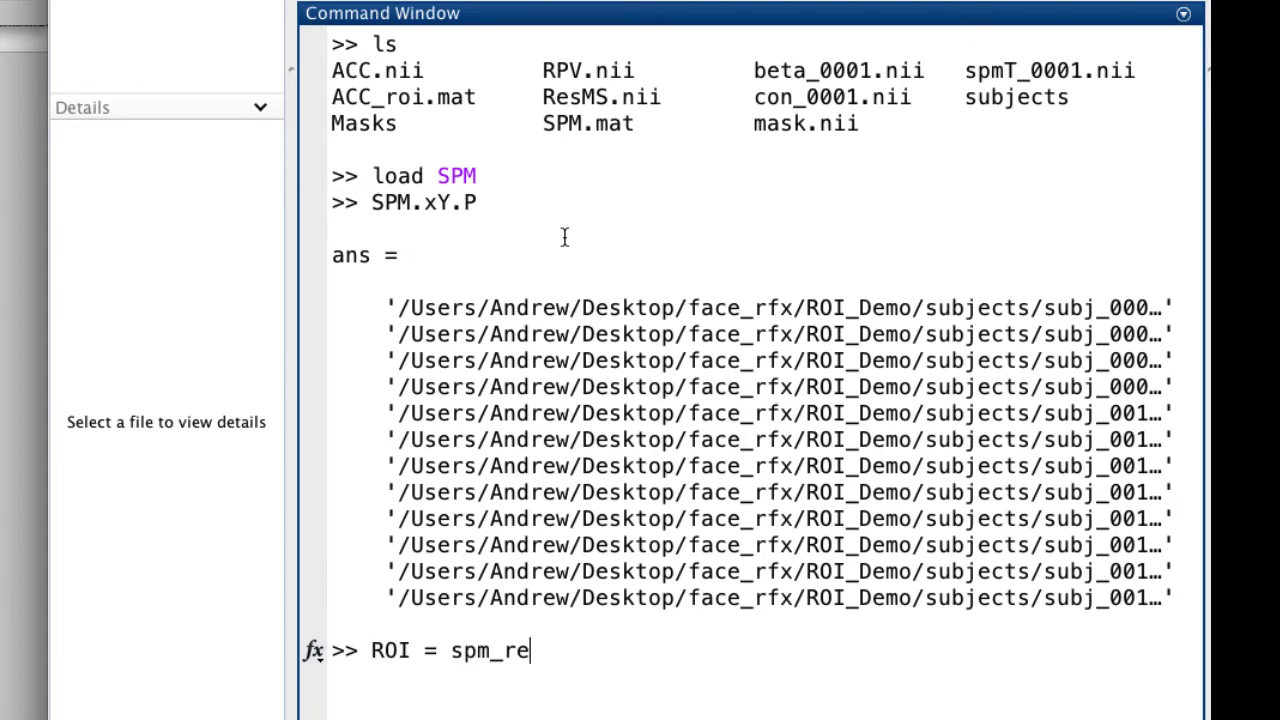
{"action": "type", "text": "ad_vols(spm_vol('AC"}
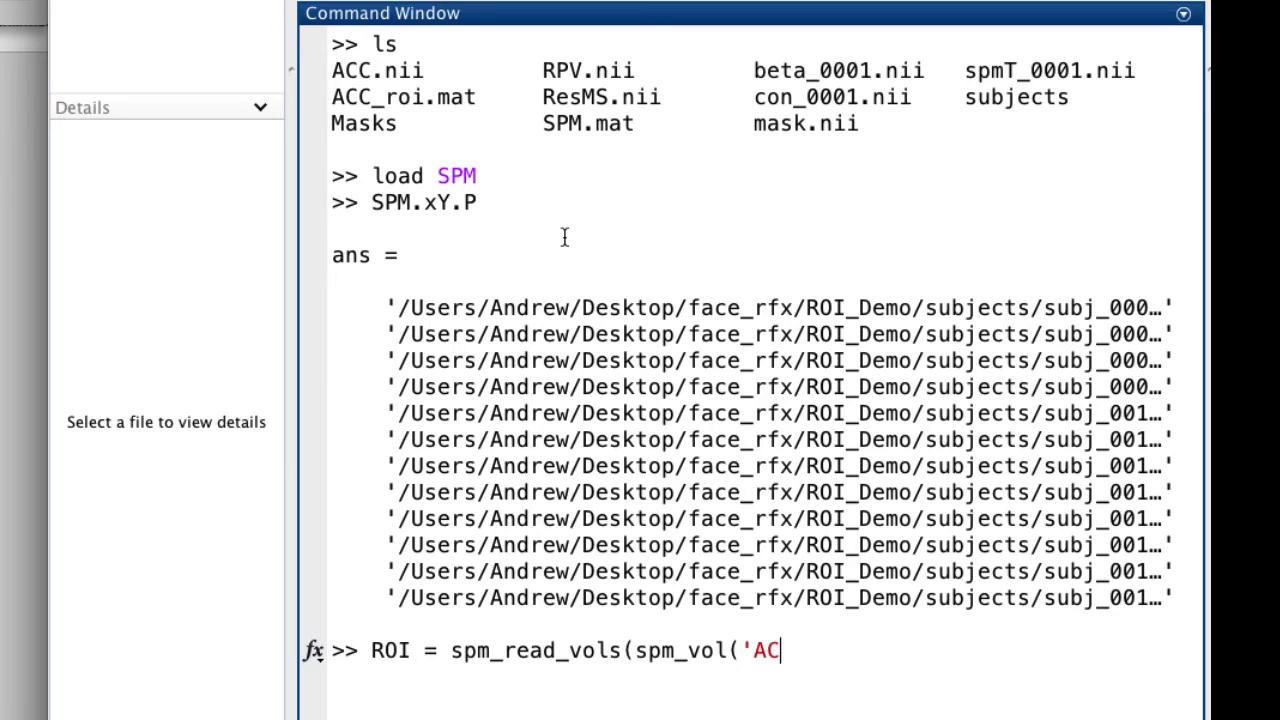
{"action": "type", "text": "C.nii'),1);"}
{"action": "key", "text": "Return"}
{"action": "type", "text": "i"}
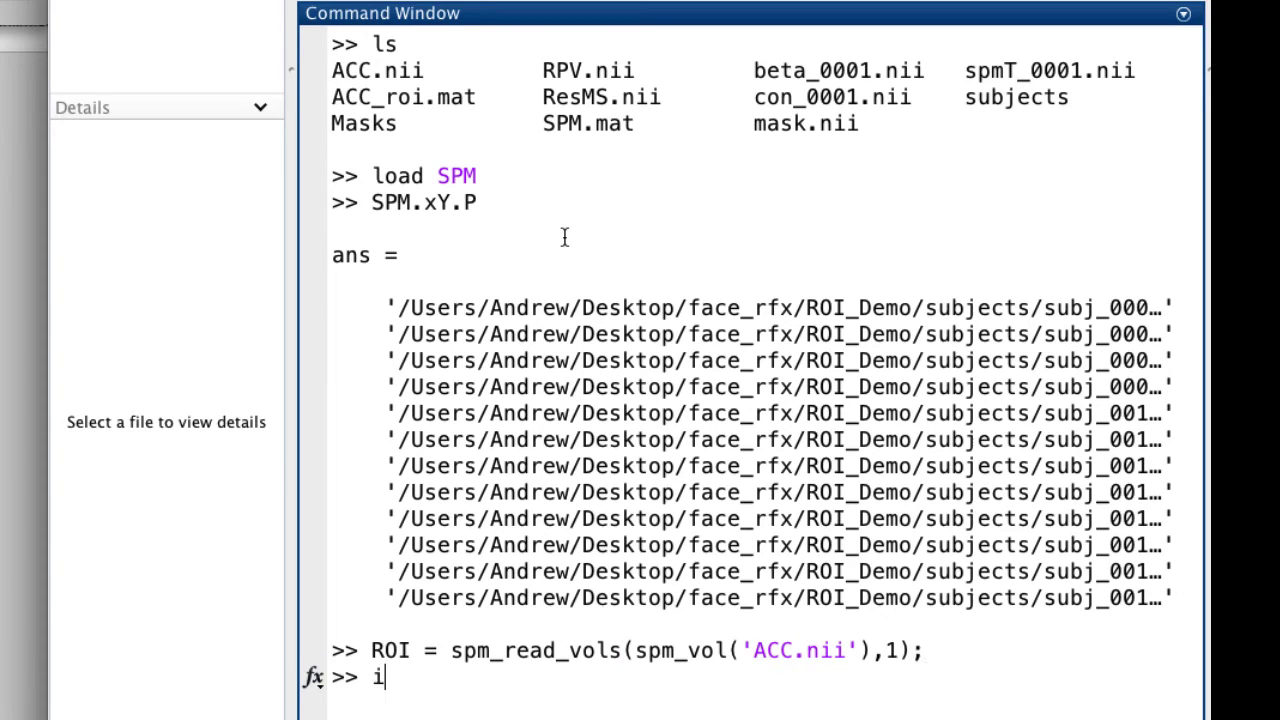
{"action": "type", "text": "ndx = find(ROI > 0);"}
{"action": "key", "text": "Return"}
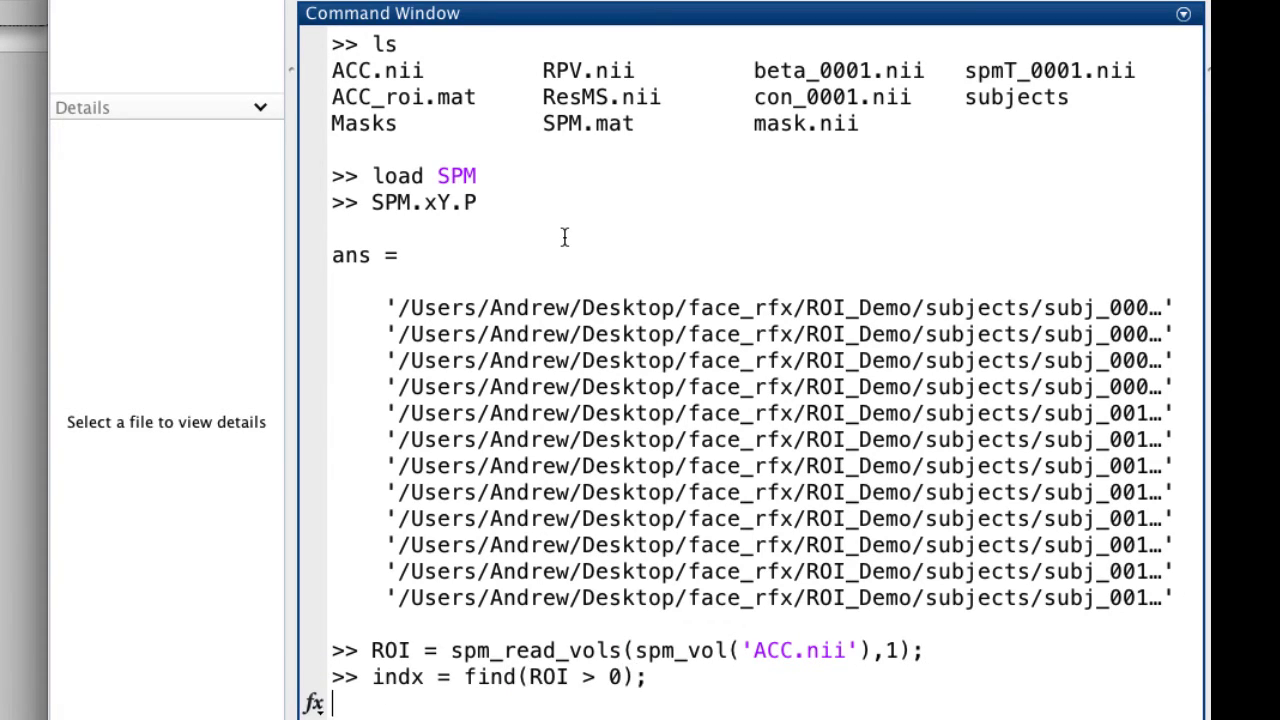
{"action": "type", "text": "[x,y,z] = in"}
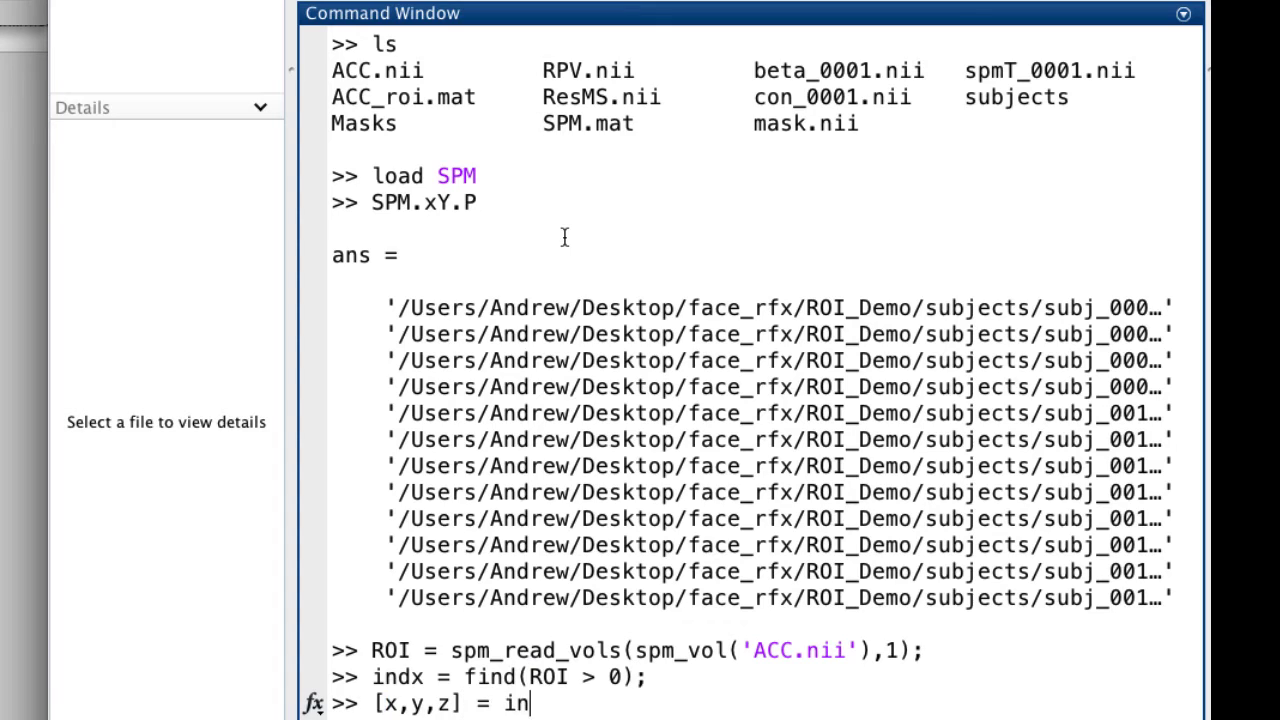
{"action": "type", "text": "d2sub(size(ROI), indx);"}
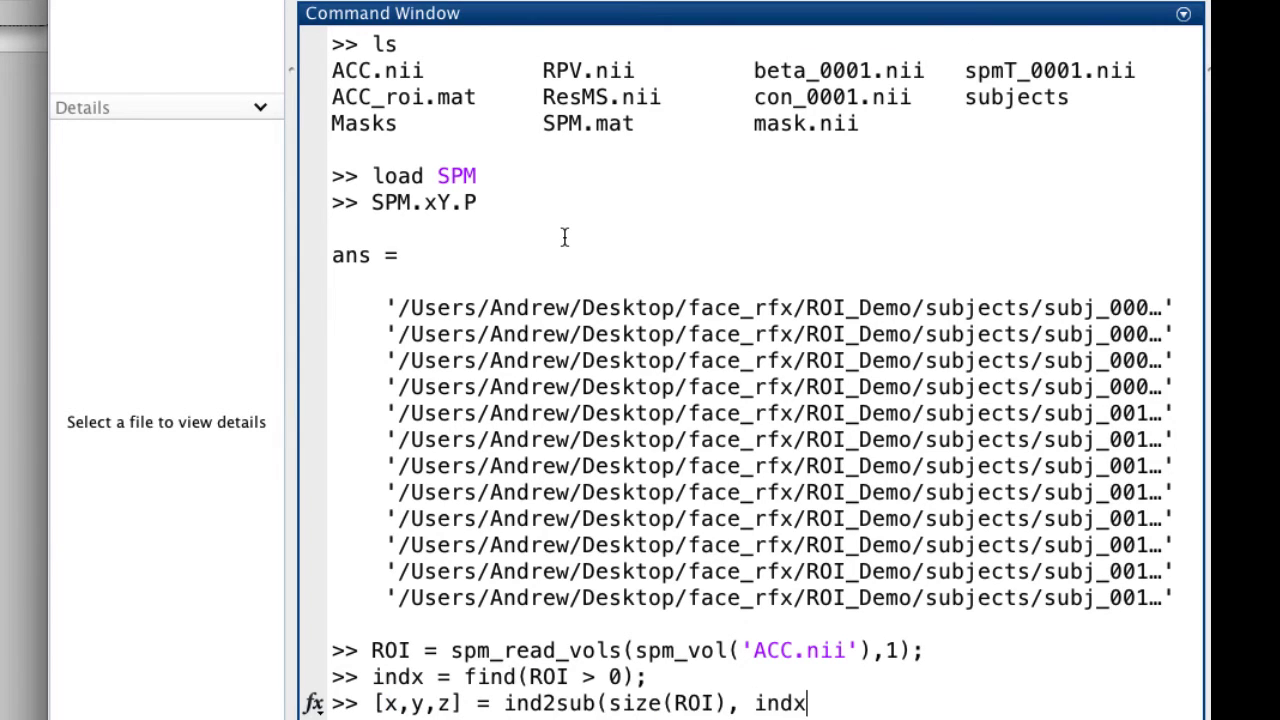
{"action": "key", "text": "Return"}
{"action": "type", "text": "ROI_XYZ = [x y z]';"}
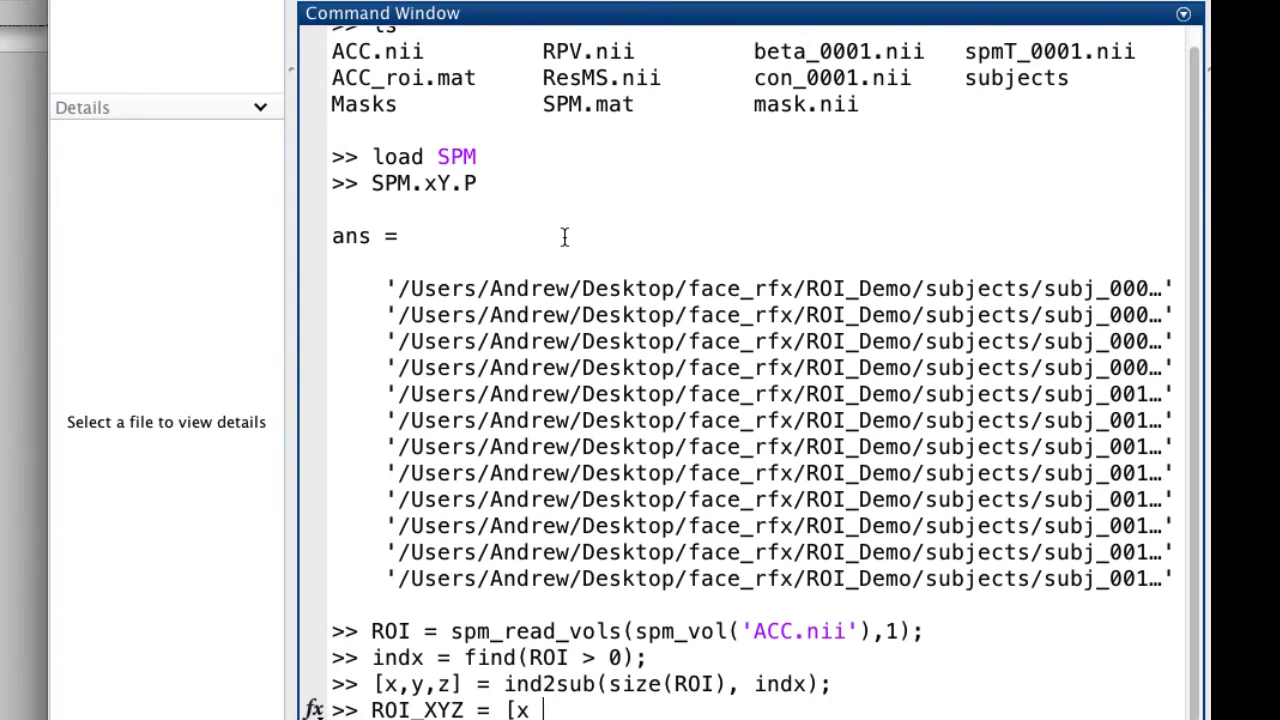
{"action": "key", "text": "Return"}
Compute trailMixContrasts as each subject's mean spm_get_data value over ROI_XYZ
{"action": "type", "text": "trailMi"}
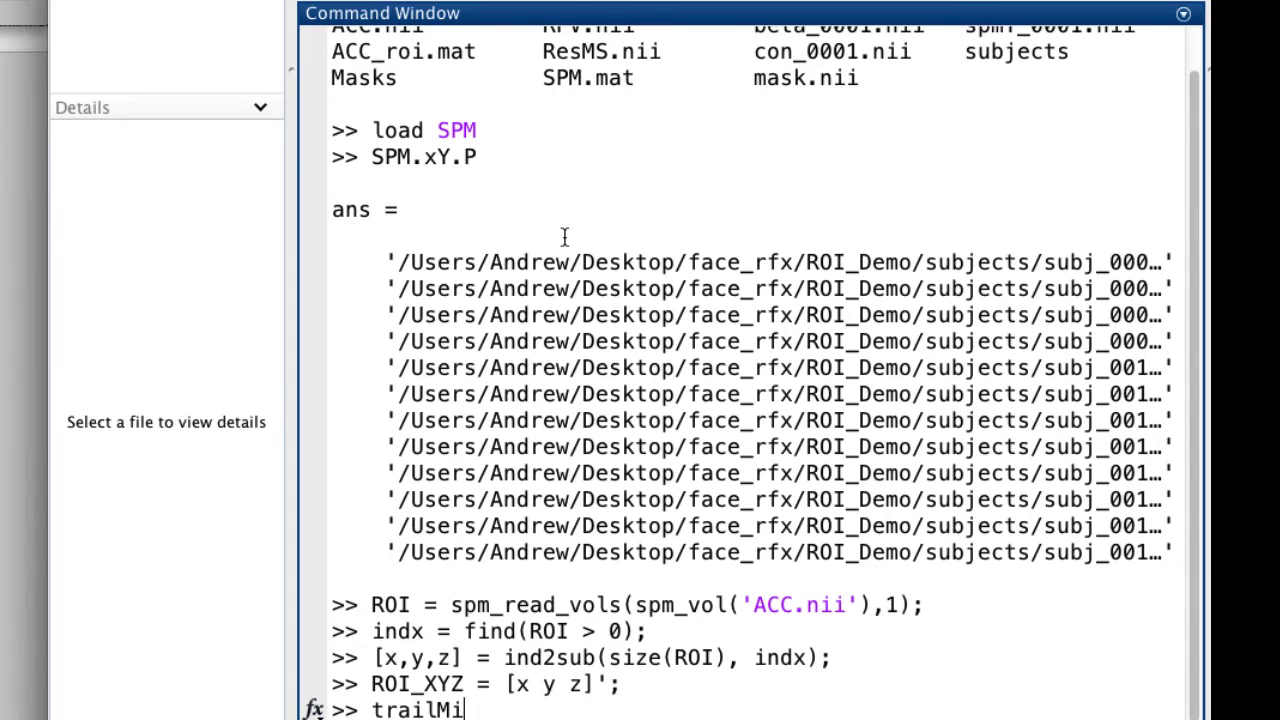
{"action": "type", "text": "xContrasts = mean(spm_get_data(SPM"}
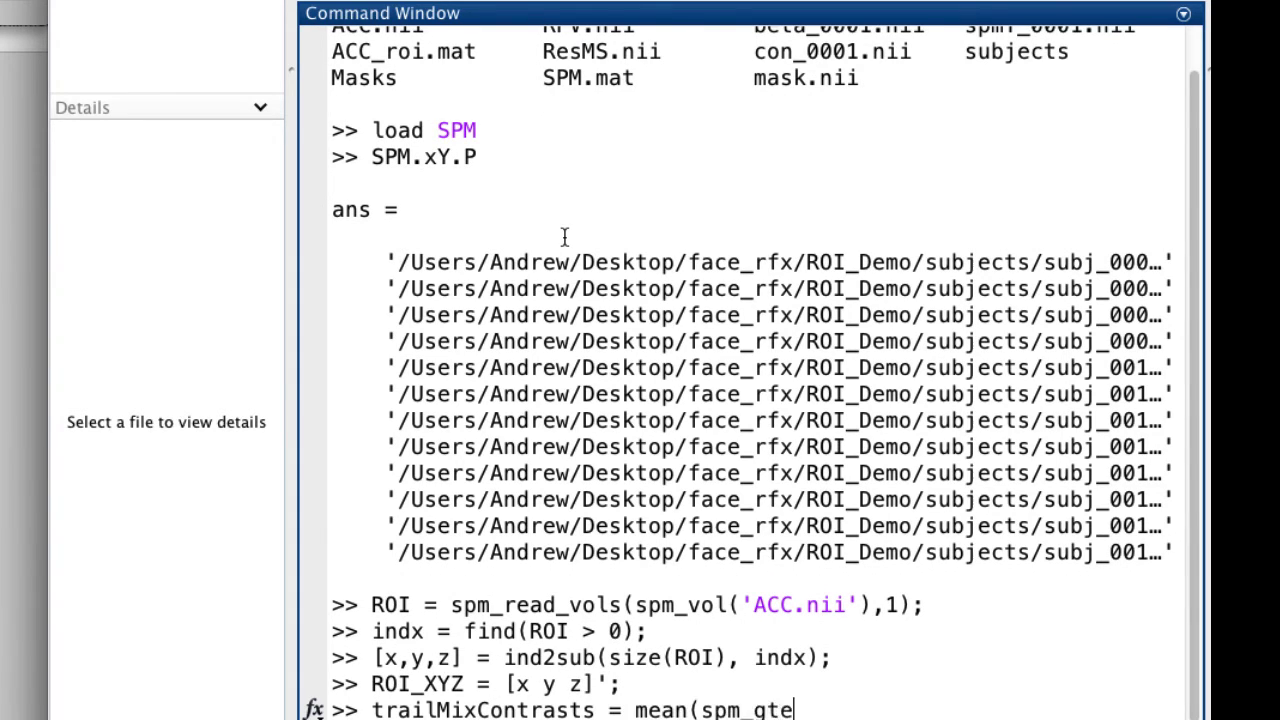
{"action": "type", "text": ".xY.P, ROI_XYZ),2)"}
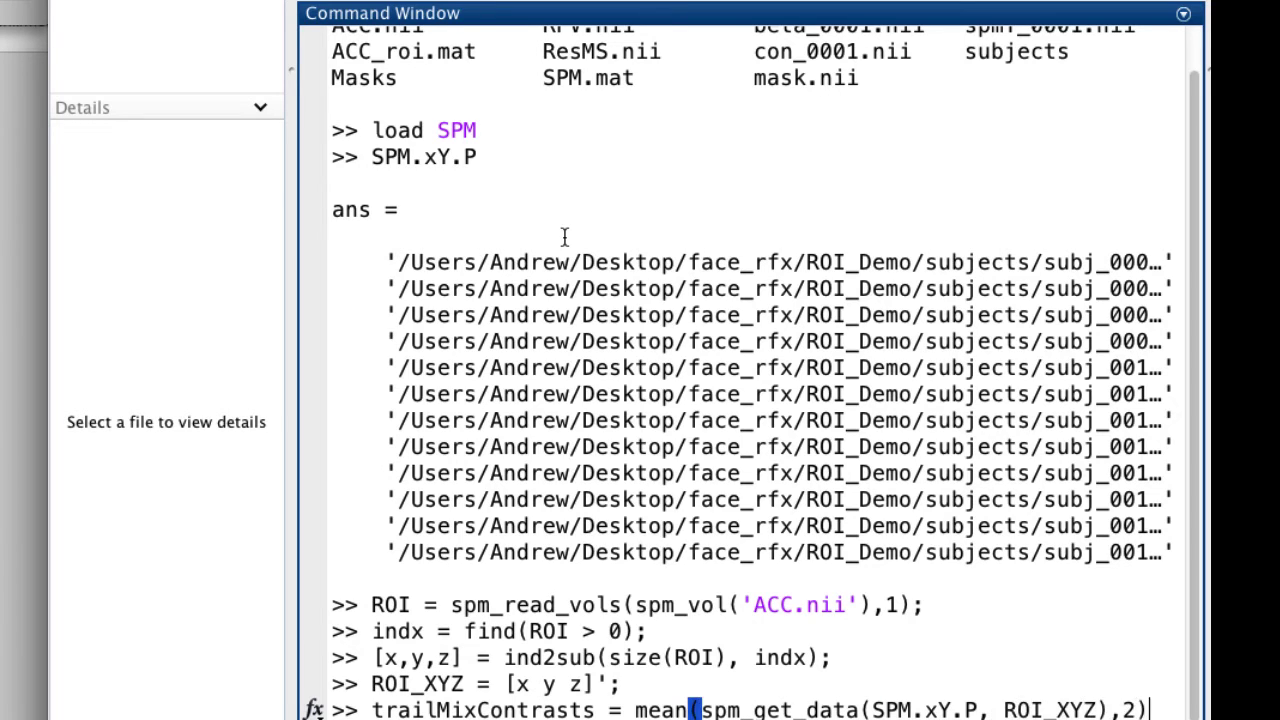
{"action": "key", "text": "Return"}
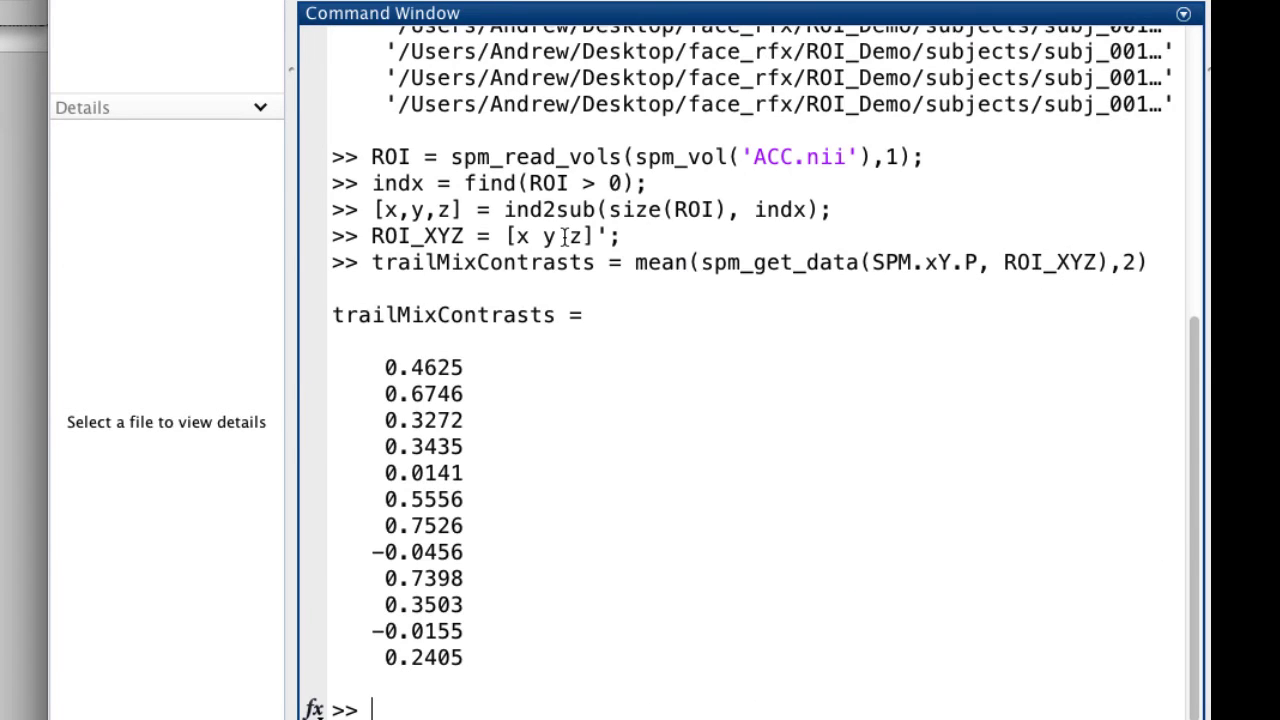
{"action": "type", "text": "[h, p, ci, stats] =t"}
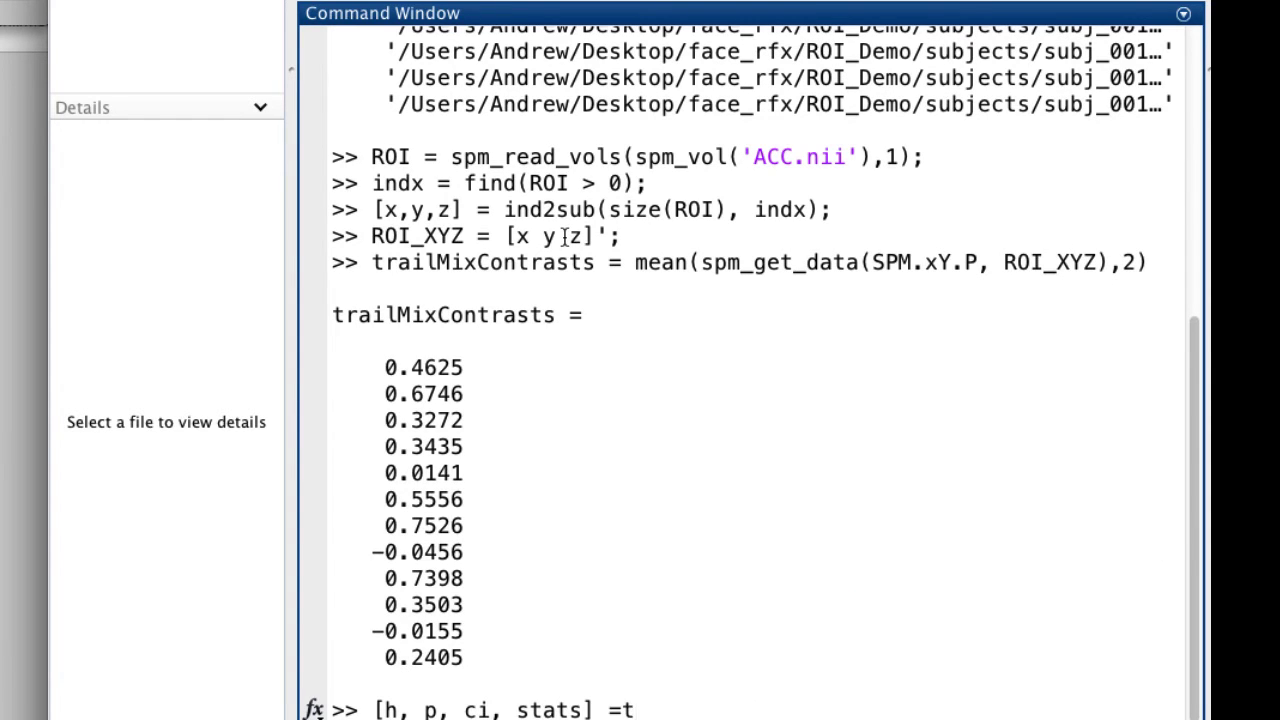
{"action": "type", "text": "test(trailMixContrasts)"}
Run the t-test and highlight p = 9.4066e-04 and tstat 4.4740
{"action": "key", "text": "Return"}
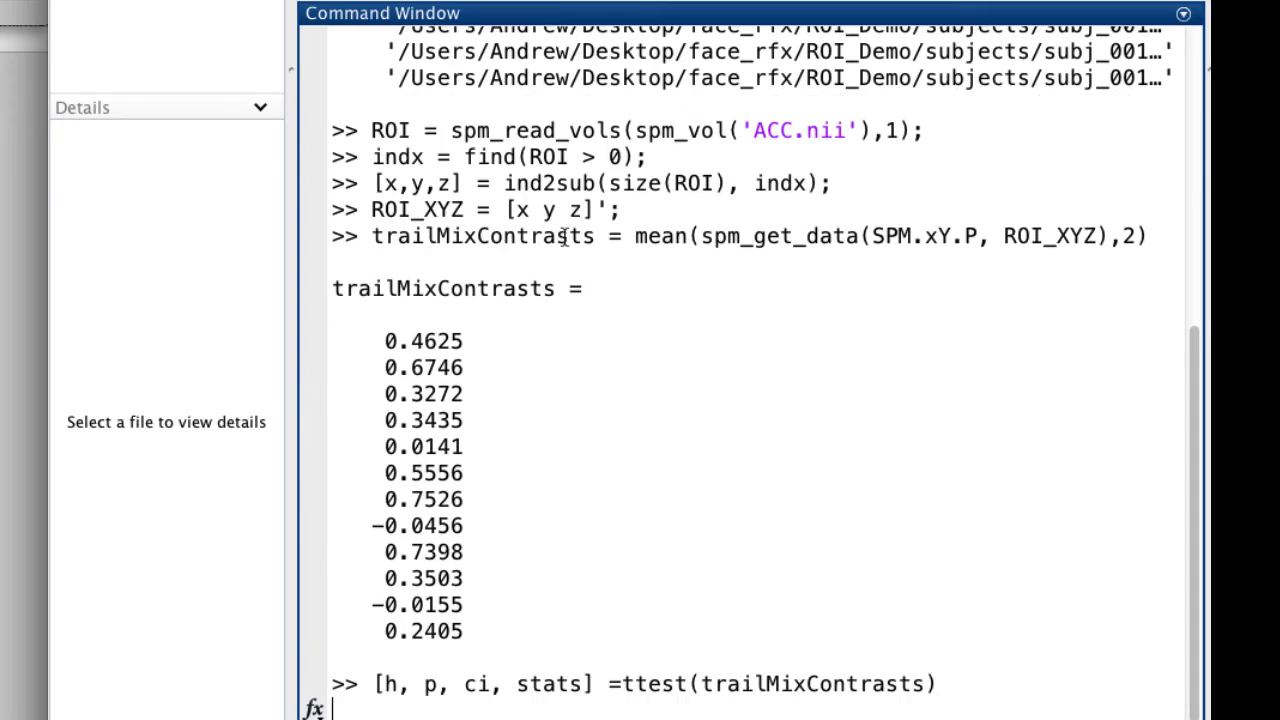
{"action": "left_click_drag", "start_coordinate": [505, 315], "coordinate": [358, 315]}
{"action": "left_click_drag", "start_coordinate": [557, 605], "coordinate": [384, 605]}
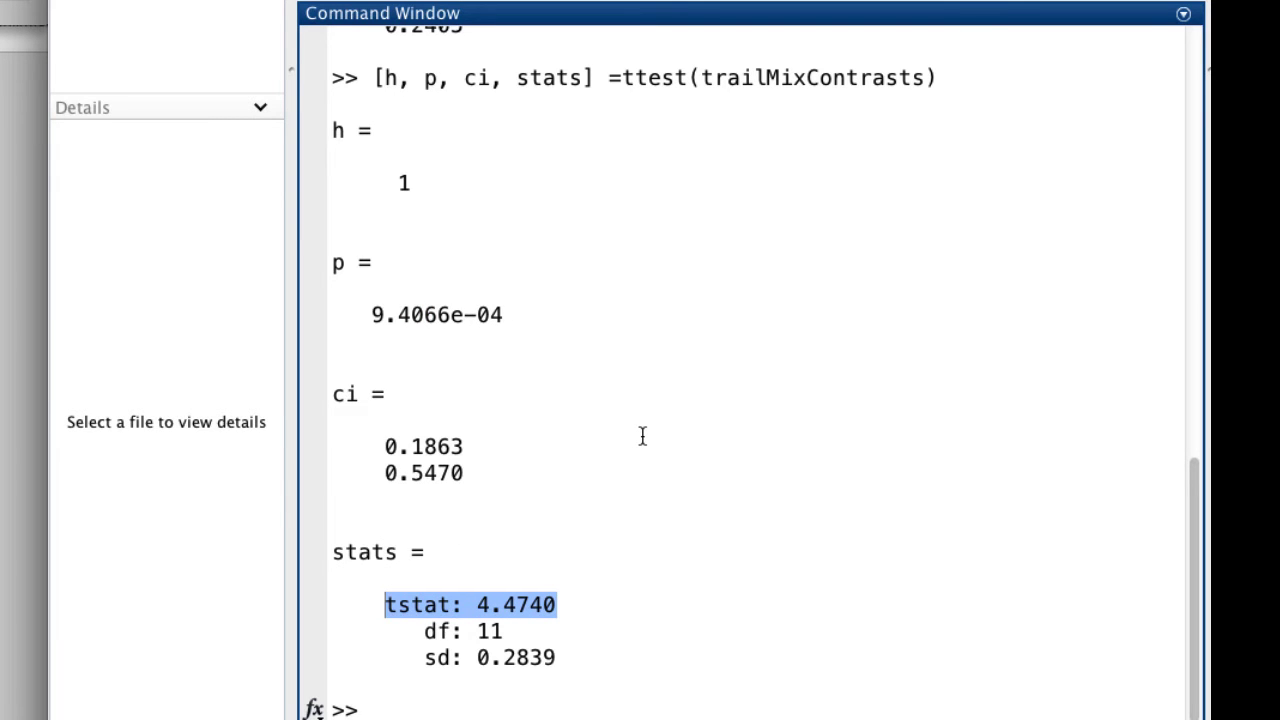